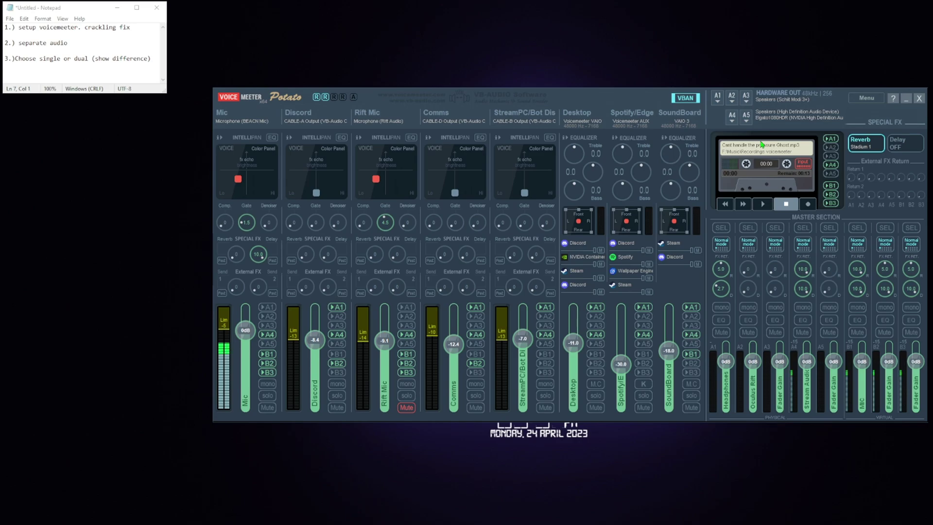
- Open VoiceMeeter Potato's Menu dropdown with the engine restart and startup options
click(878, 100)
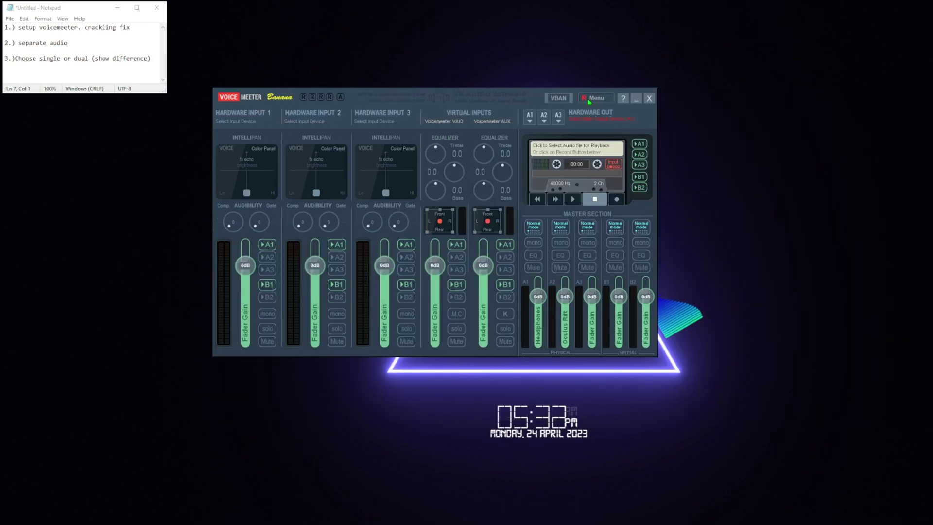
- Send output A1 to WDM Speakers (Schiit Modi 3+)
click(597, 99)
click(529, 117)
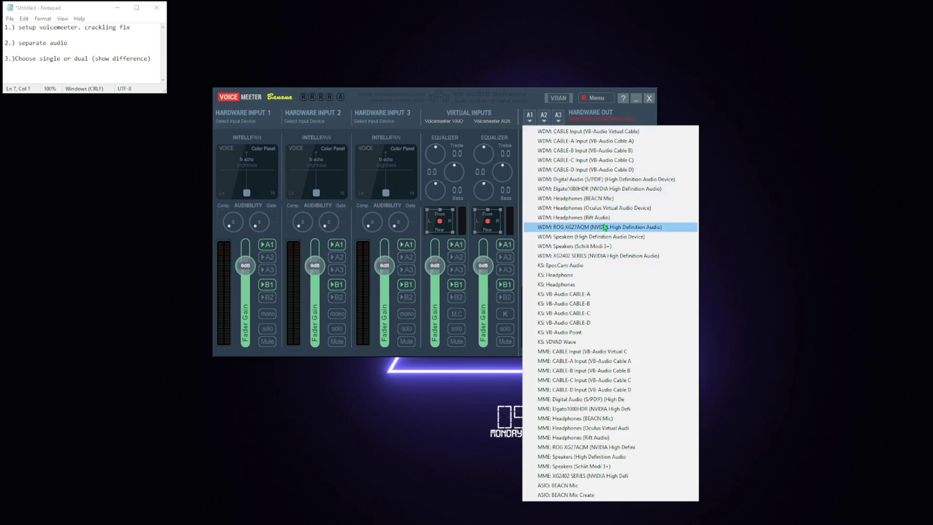
click(583, 246)
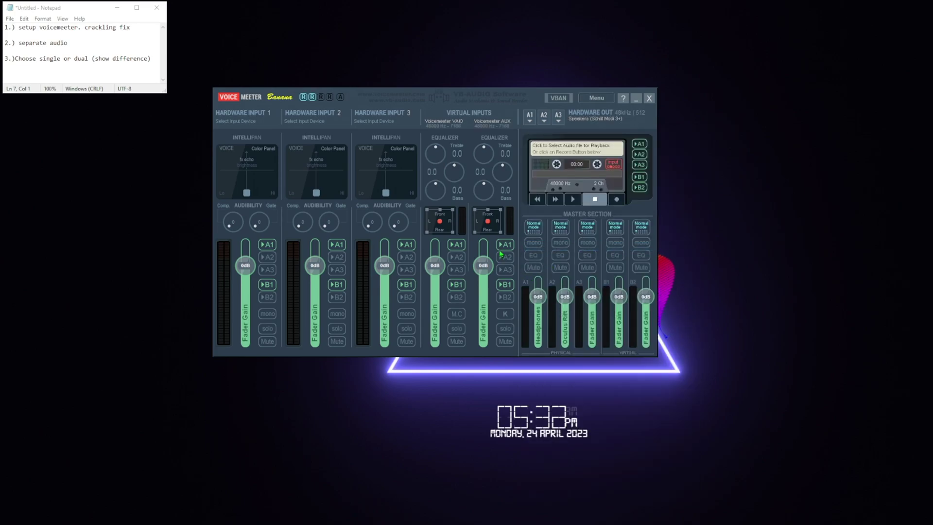
- Make BEACN Mic Hardware Input 1, stop sending it to A1, and raise its gate to 1.5
click(248, 120)
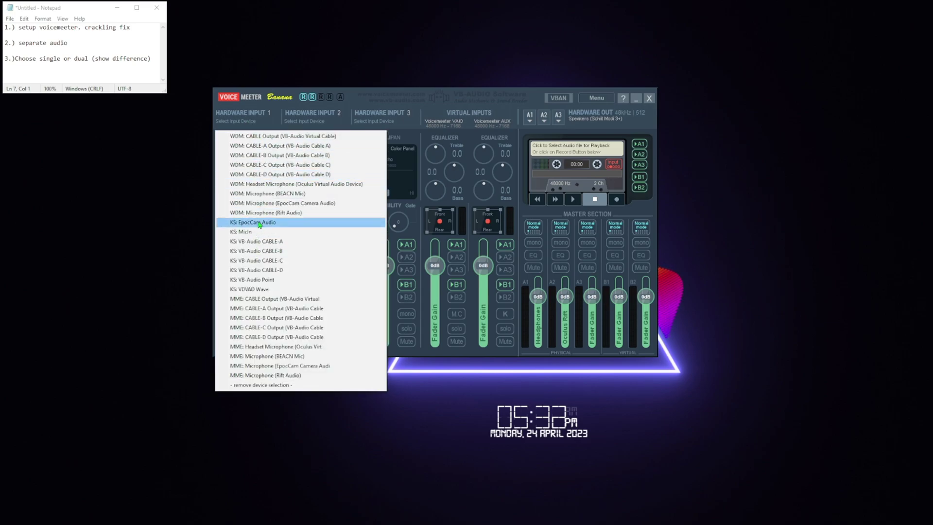
click(283, 195)
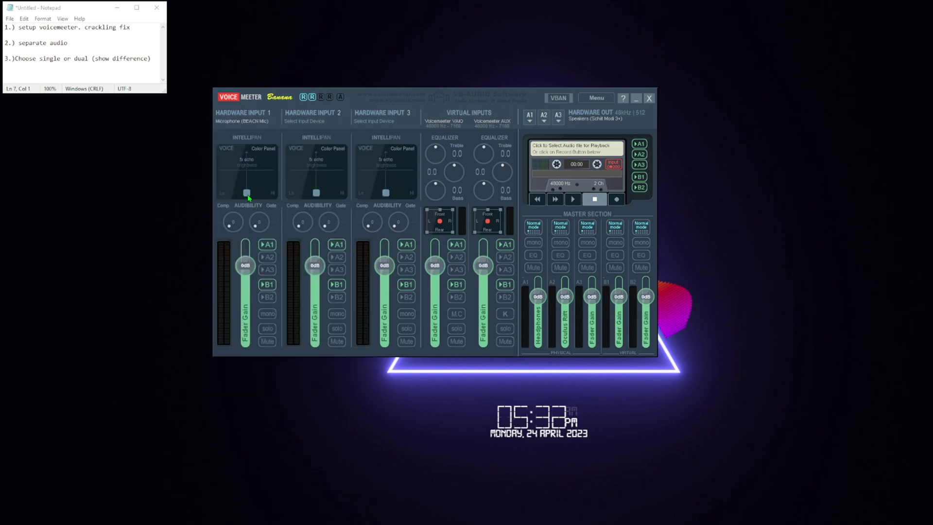
drag(247, 192, 239, 183)
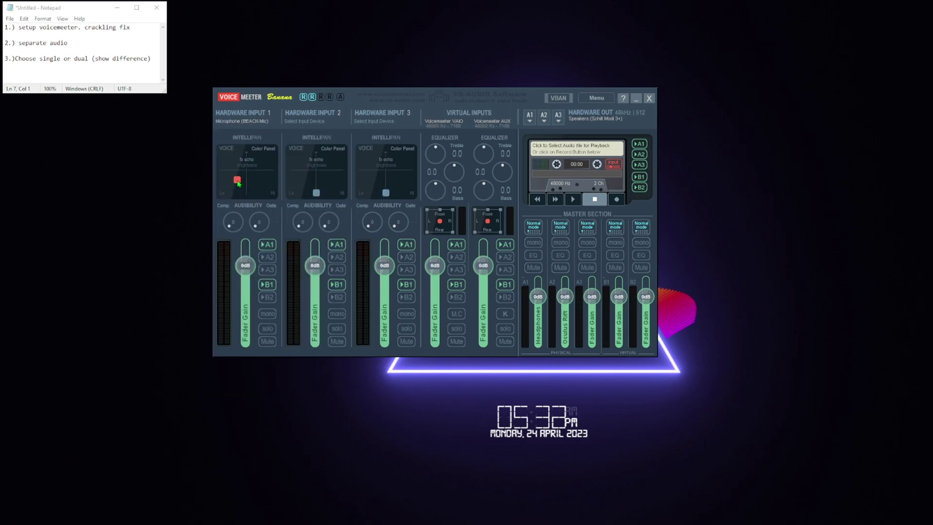
click(266, 244)
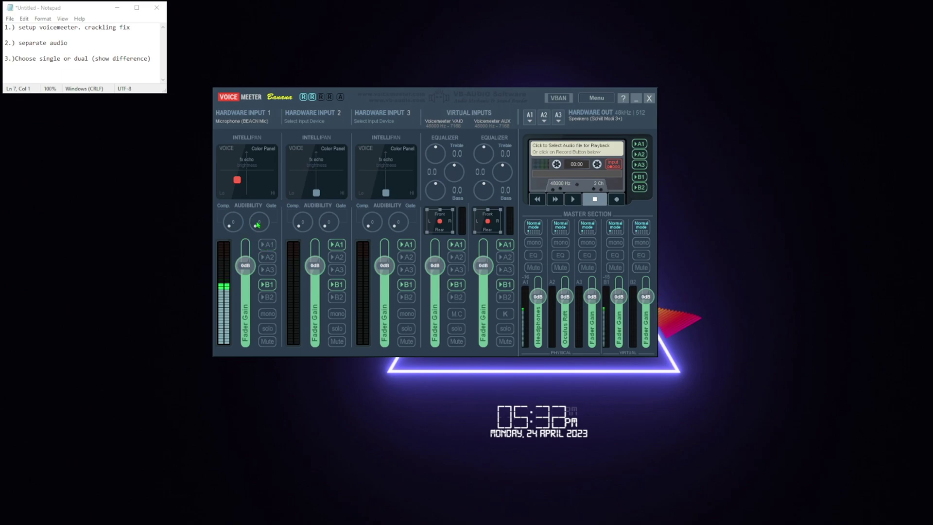
drag(259, 225, 269, 223)
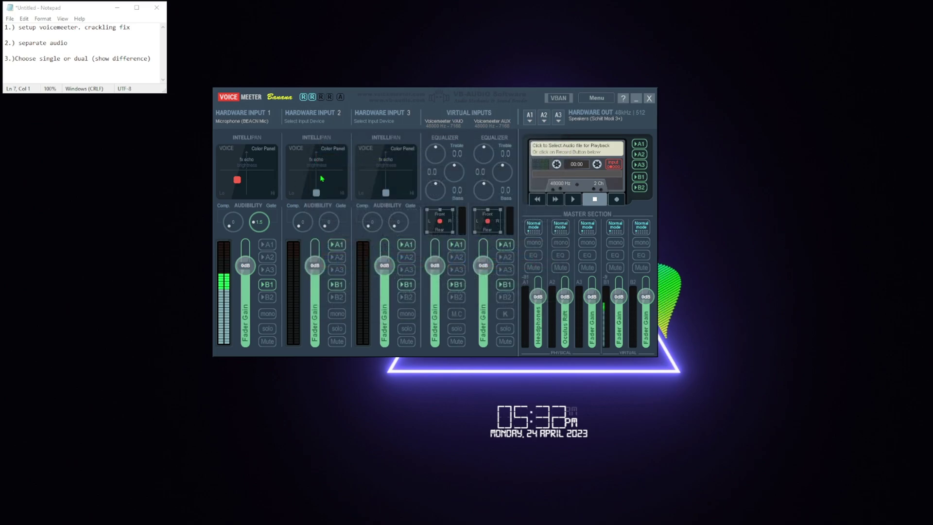
- Confirm A1's output device and Hardware Input 1's device choice
click(530, 117)
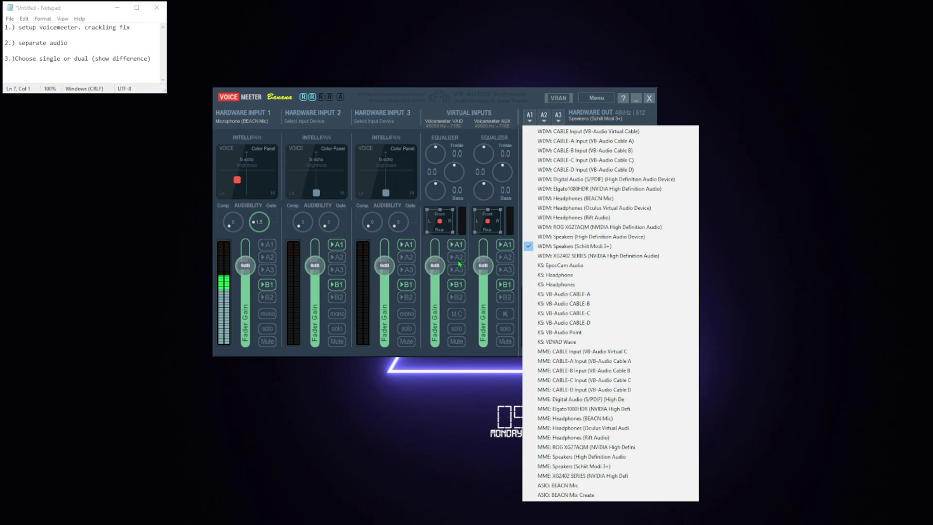
click(475, 250)
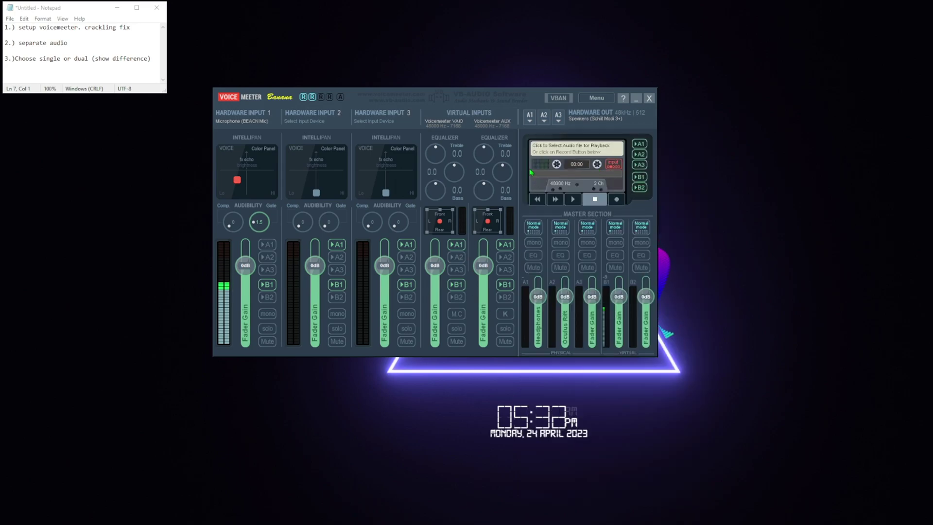
click(247, 116)
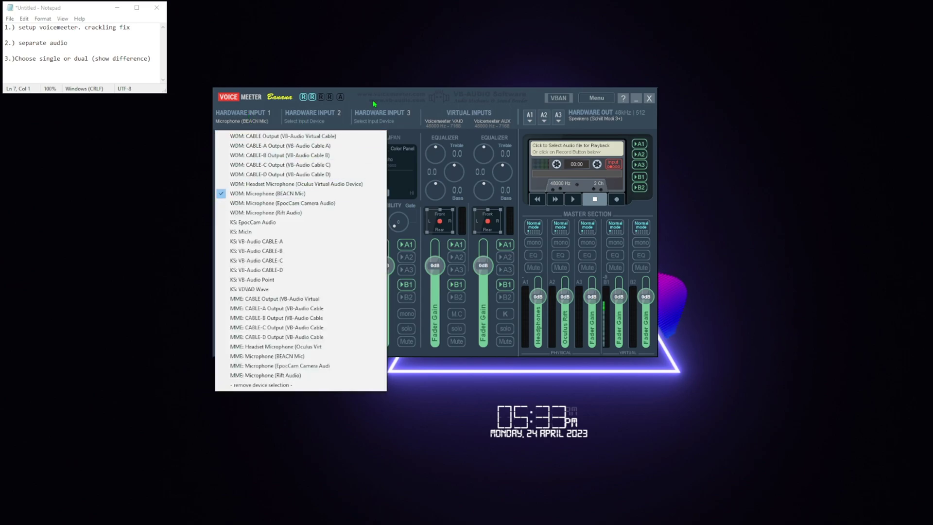
- Rename Hardware Input 1 to MIC, keeping BEACN Mic as its device
click(240, 122)
right_click(265, 122)
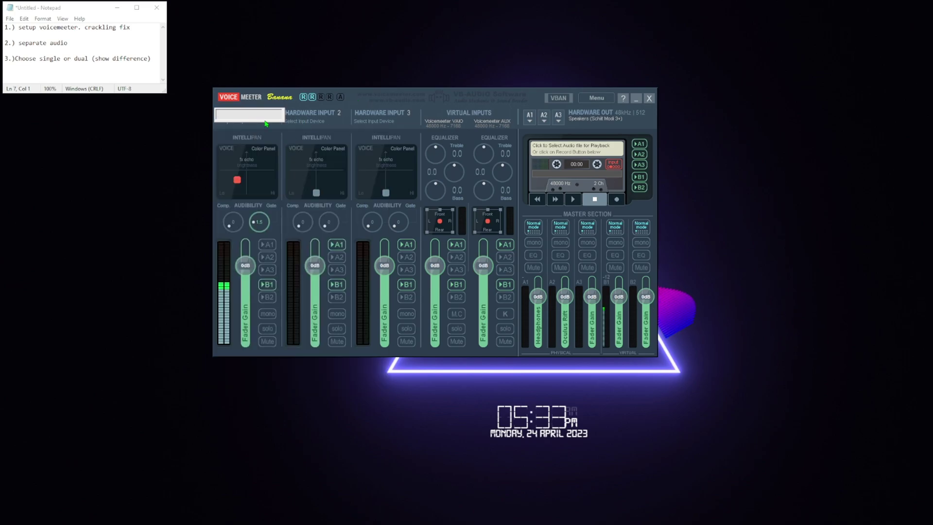
text(MIC)
key(Return)
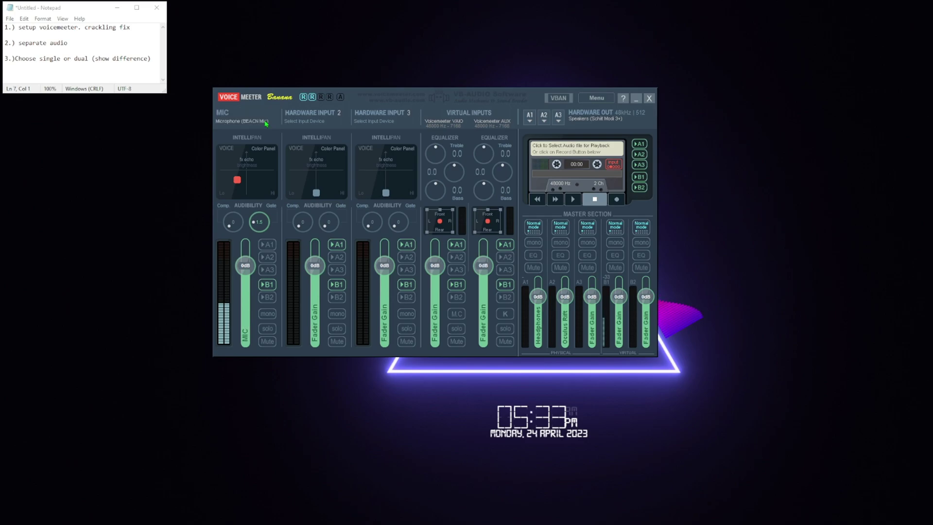
right_click(233, 116)
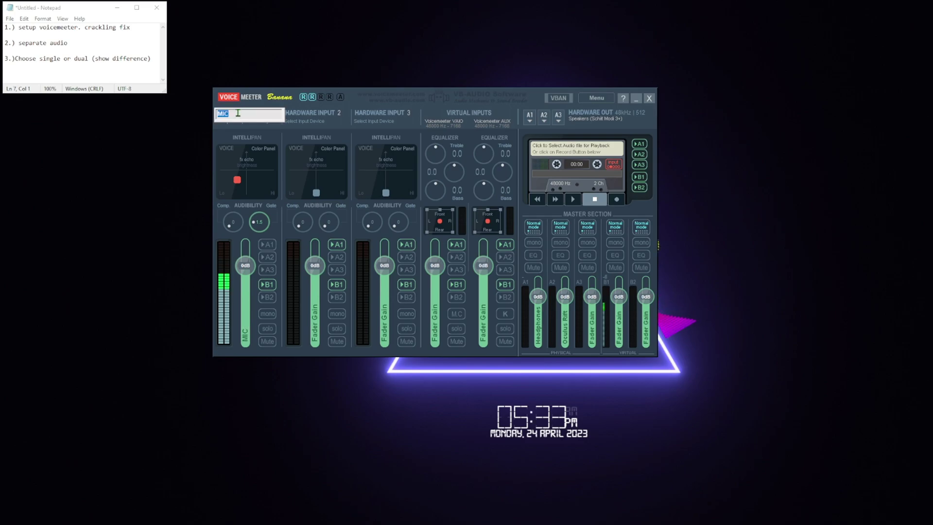
key(Escape)
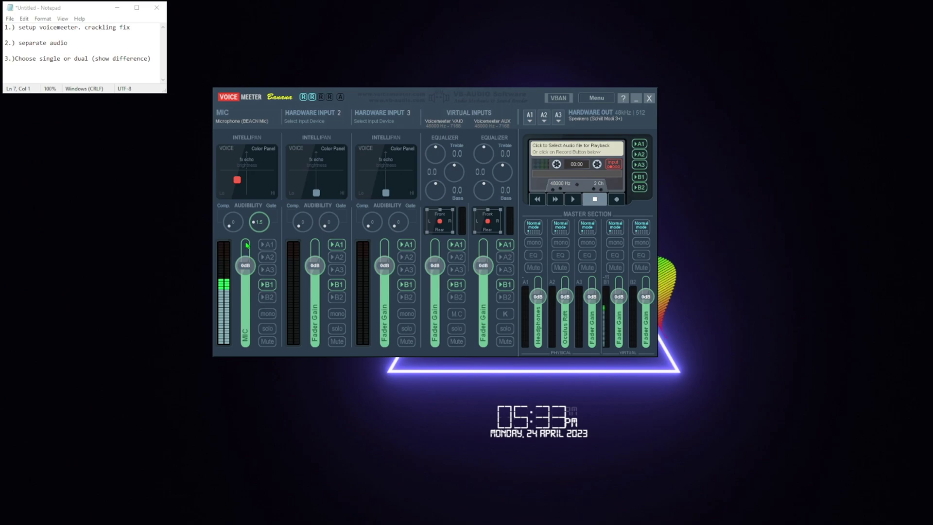
- Turn off B1 on Inputs 2, 3, VAIO and AUX, and set Input 3 to -60 dB with A1 off
click(337, 284)
click(406, 284)
click(455, 284)
click(504, 284)
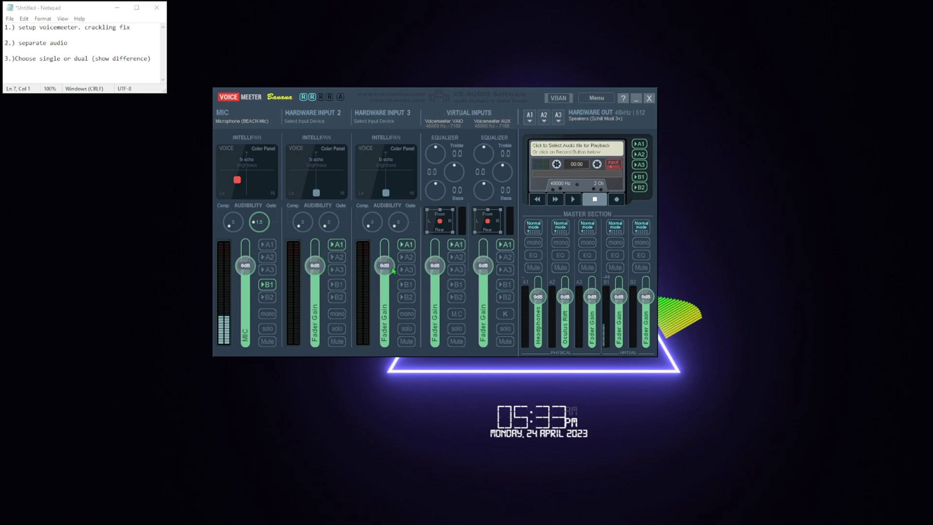
drag(384, 266, 372, 383)
click(403, 248)
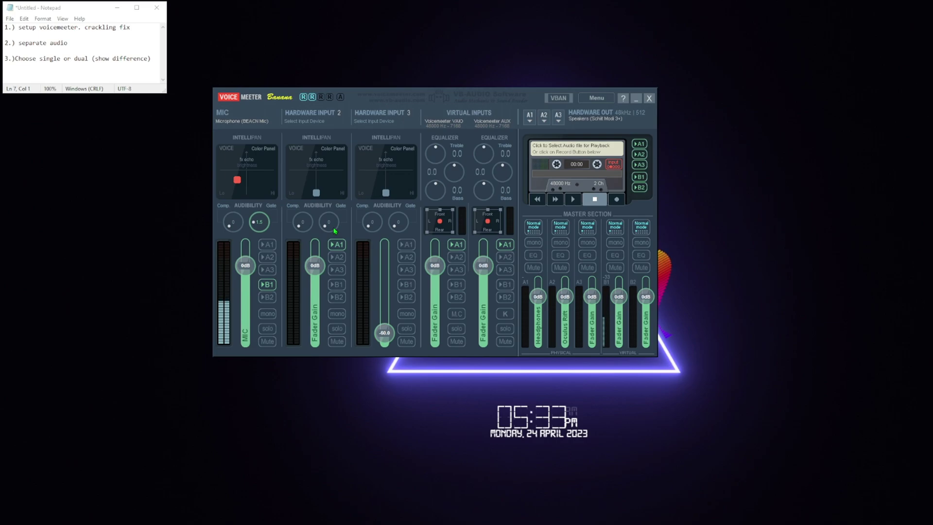
- Highlight the crackling fix line in the Notepad checklist, then clear the selection
triple_click(133, 30)
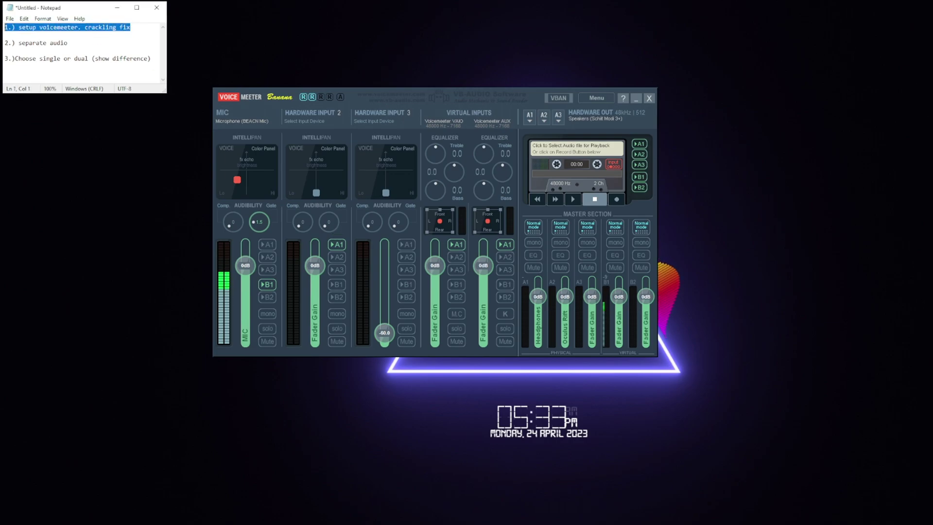
click(77, 30)
drag(84, 30, 138, 30)
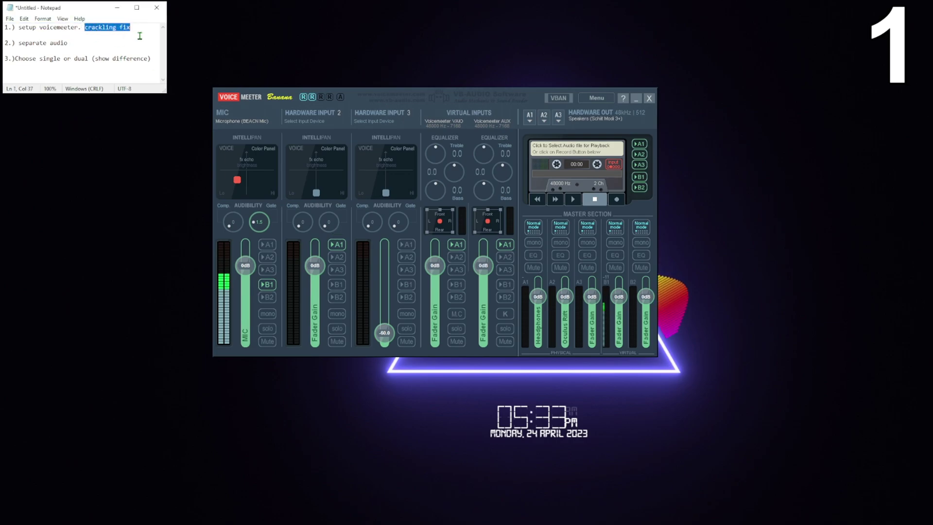
click(140, 35)
- Open the Sound window from the speaker tray icon and move it right
right_click(882, 516)
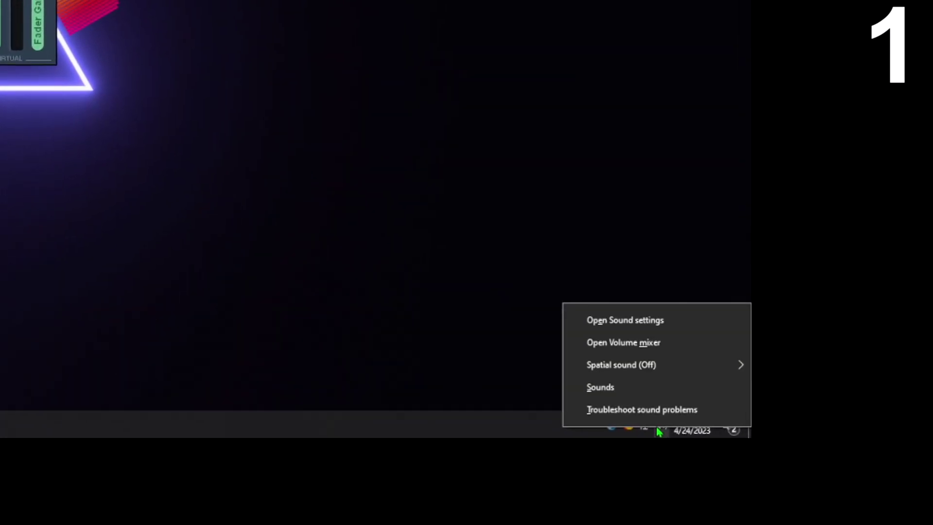
click(782, 478)
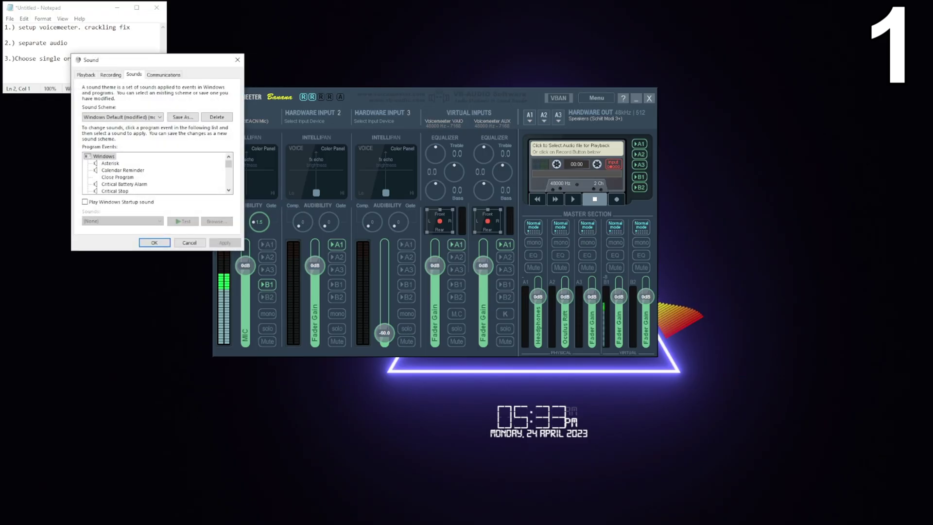
drag(173, 62, 817, 167)
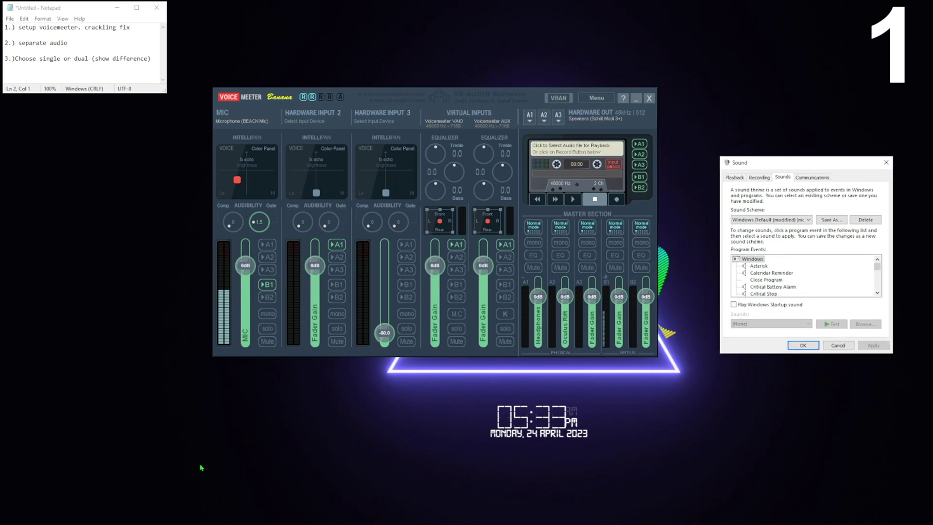
- Run mmsys.cpl from the Run prompt to open Sound settings, then reposition the window
key(super+r)
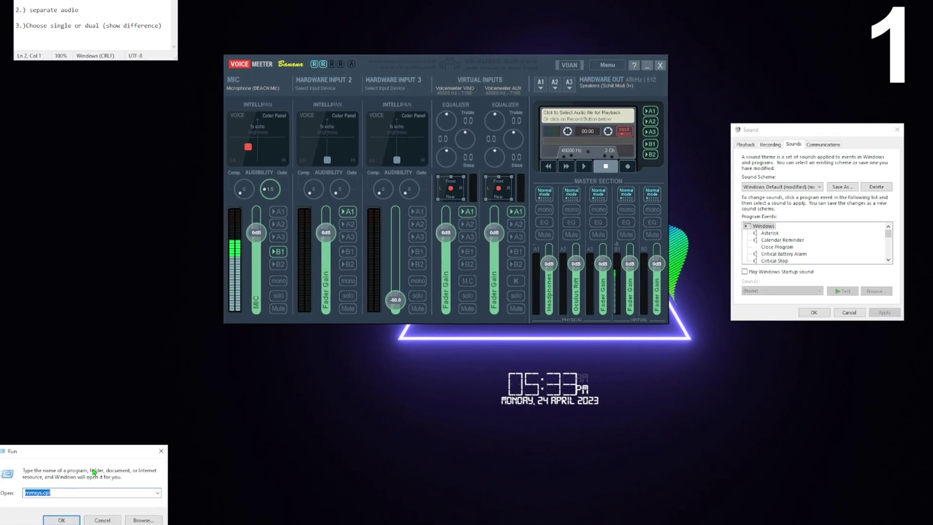
drag(97, 451, 328, 356)
click(315, 396)
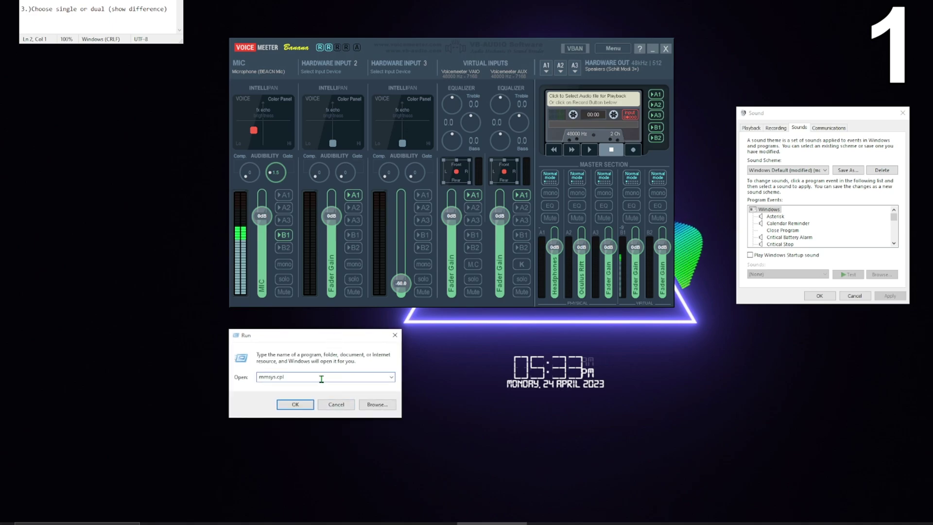
double_click(293, 377)
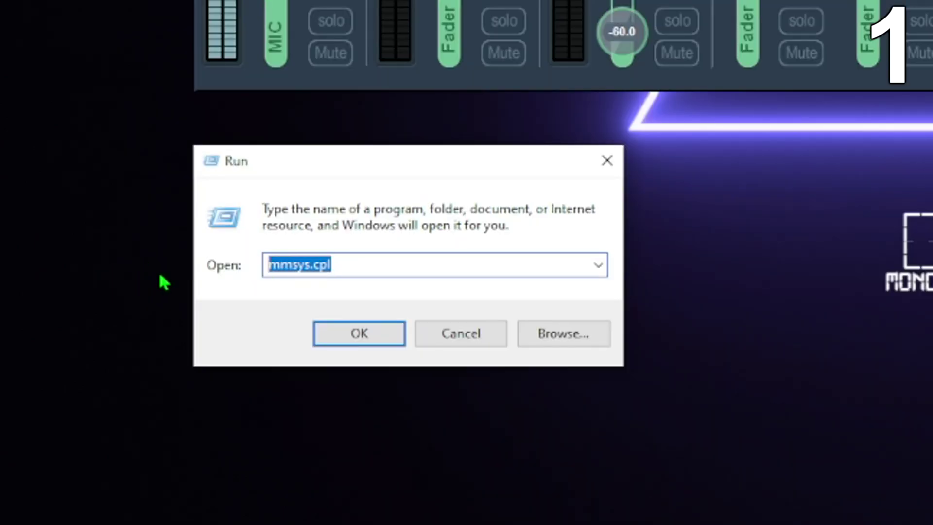
click(356, 265)
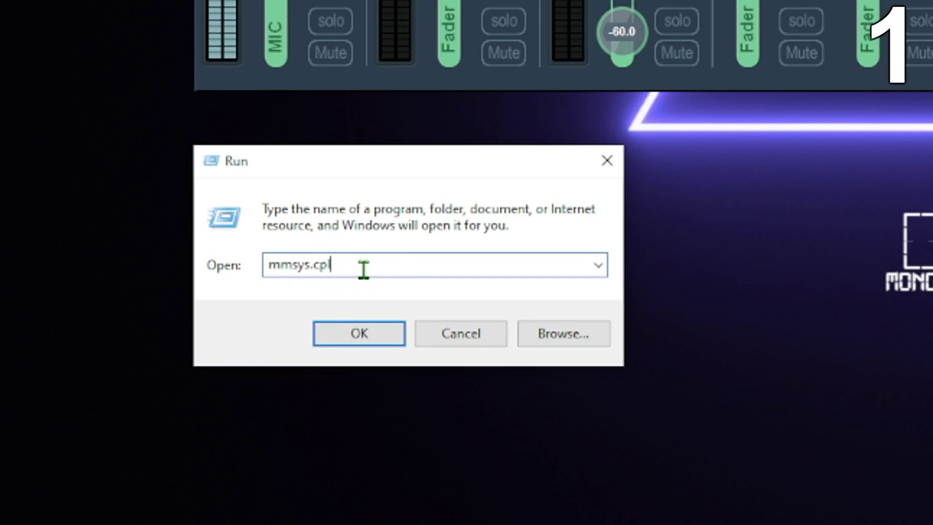
click(360, 334)
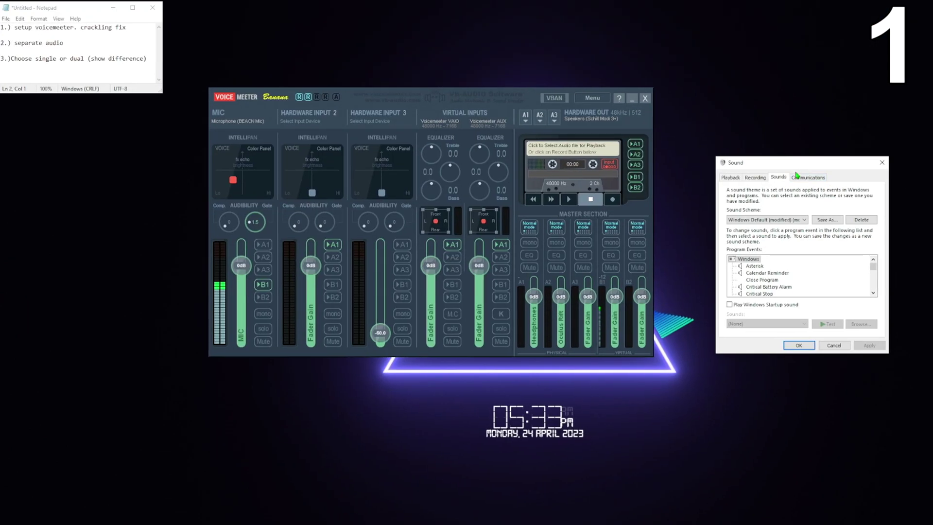
drag(787, 163, 737, 182)
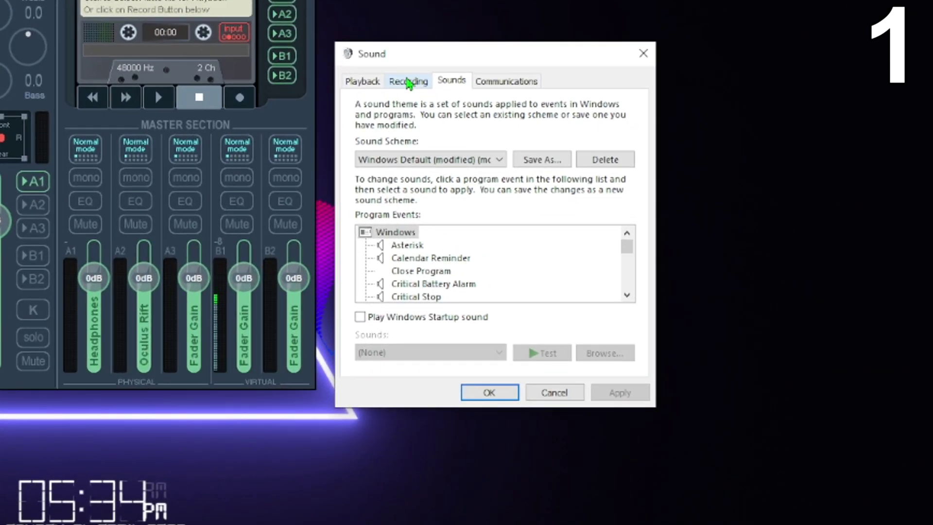
- Open VoiceMeeter VAIO3 Output's recording properties and keep the 2 channel, 24 bit, 48000 Hz format
click(704, 190)
drag(631, 151, 619, 280)
click(481, 290)
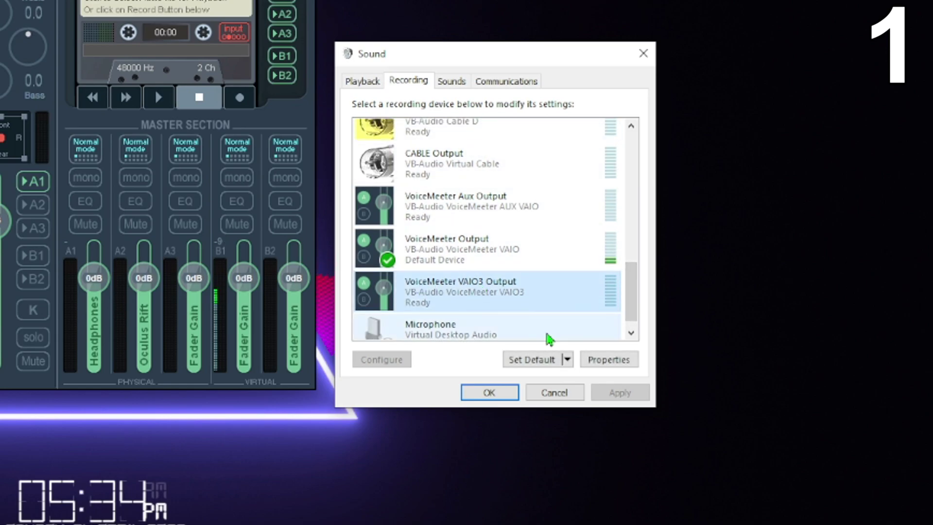
scroll(634, 305, up, 2)
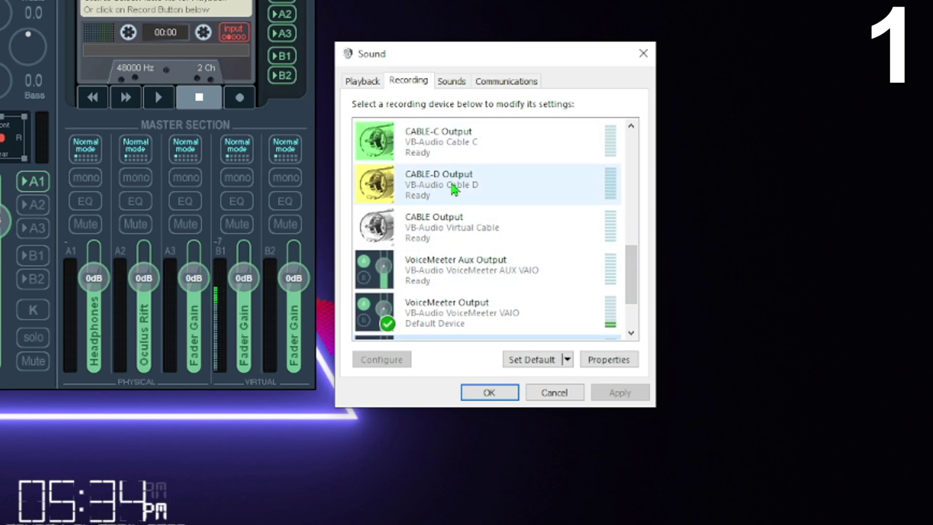
scroll(633, 270, down, 2)
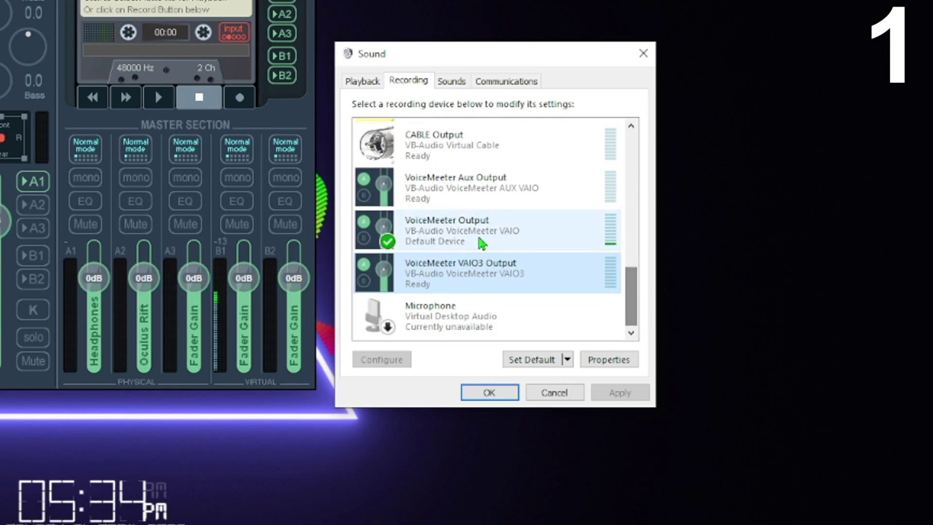
right_click(472, 270)
click(520, 380)
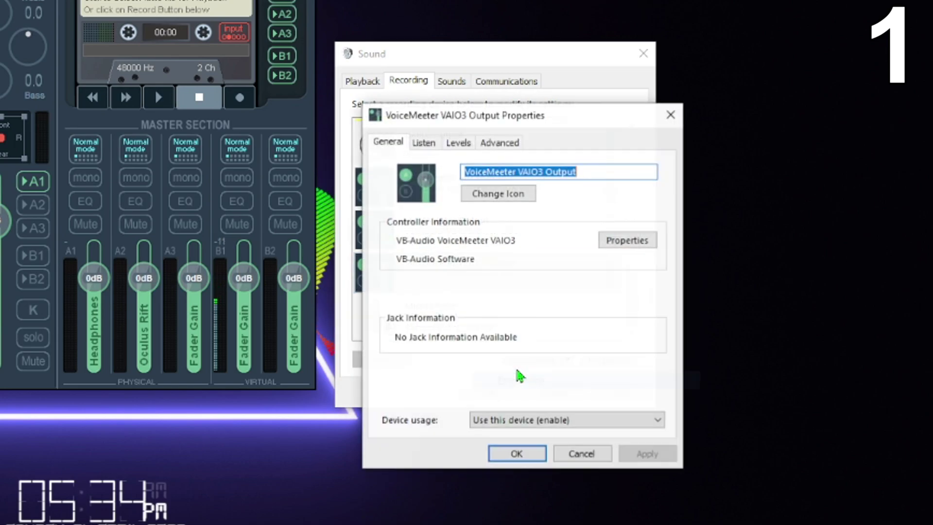
click(497, 149)
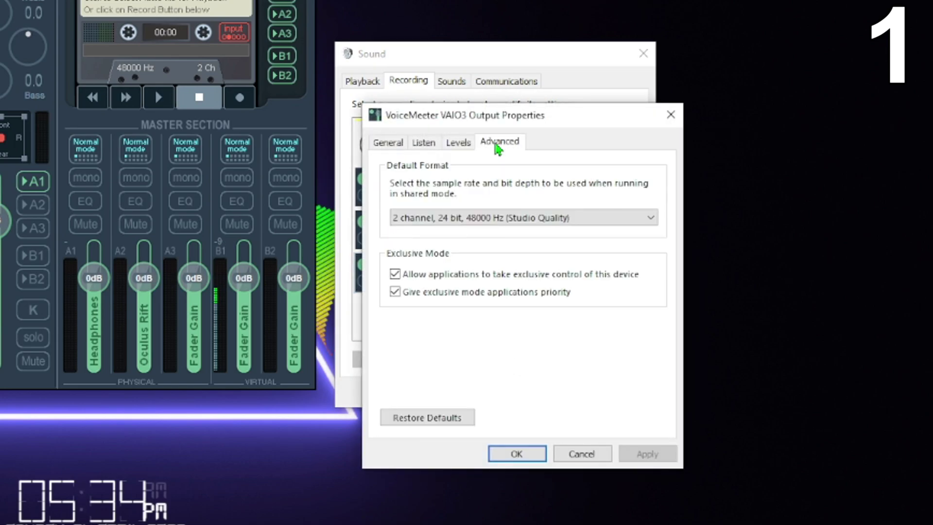
click(473, 219)
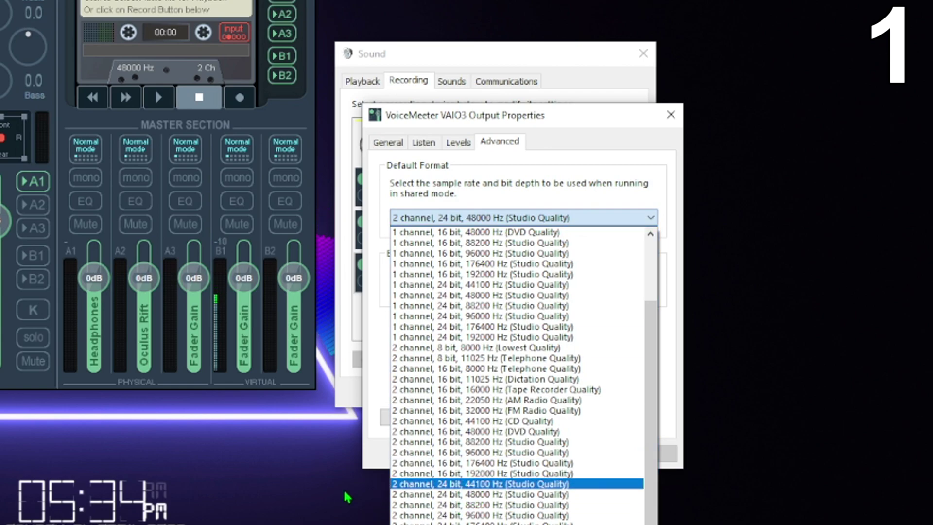
click(631, 219)
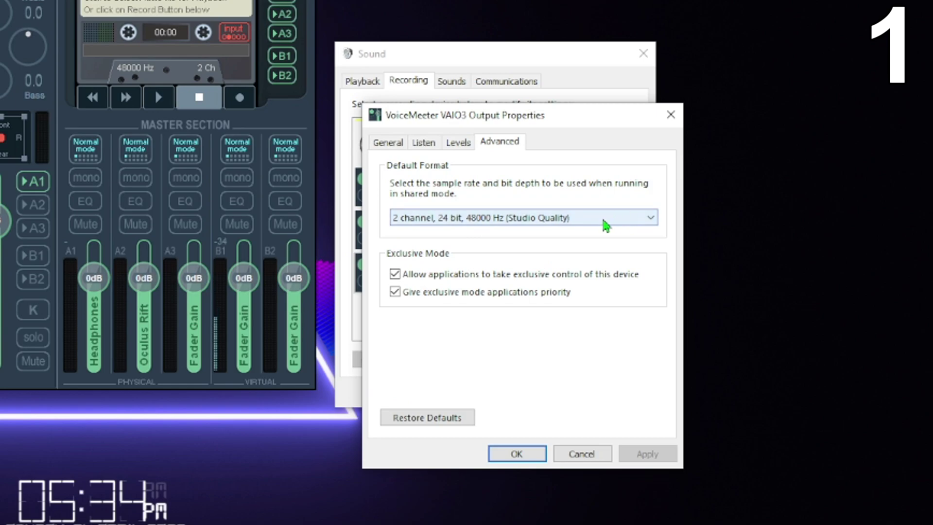
- Save the VAIO3 Output format and open the BEACN Mic's properties
click(515, 453)
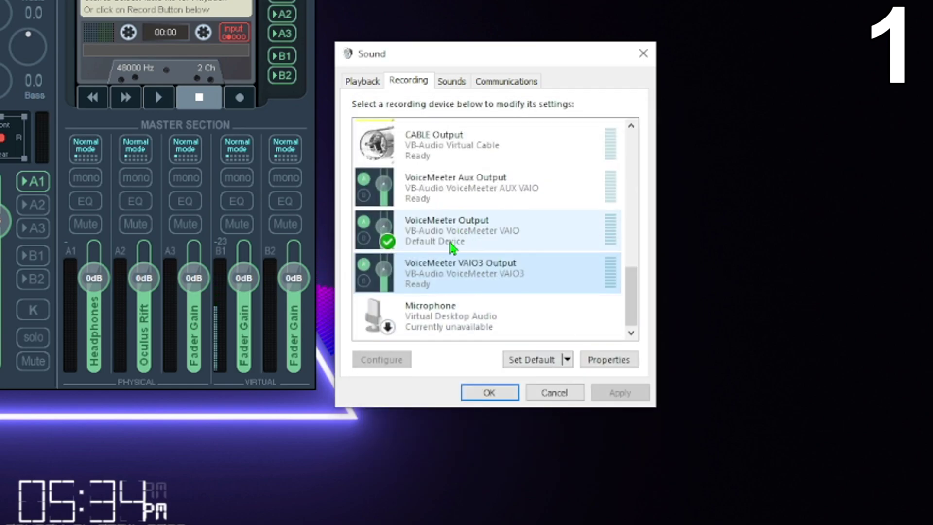
scroll(454, 246, up, 1)
drag(631, 275, 638, 146)
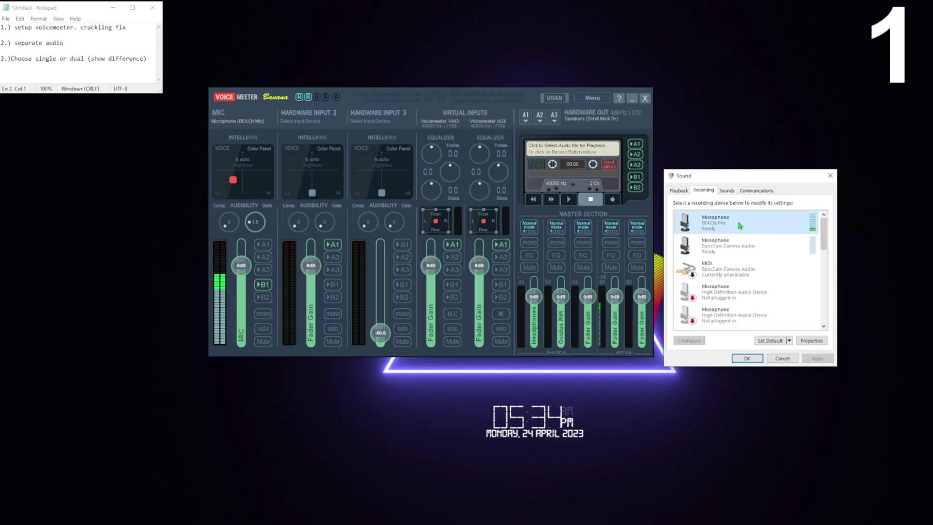
right_click(737, 224)
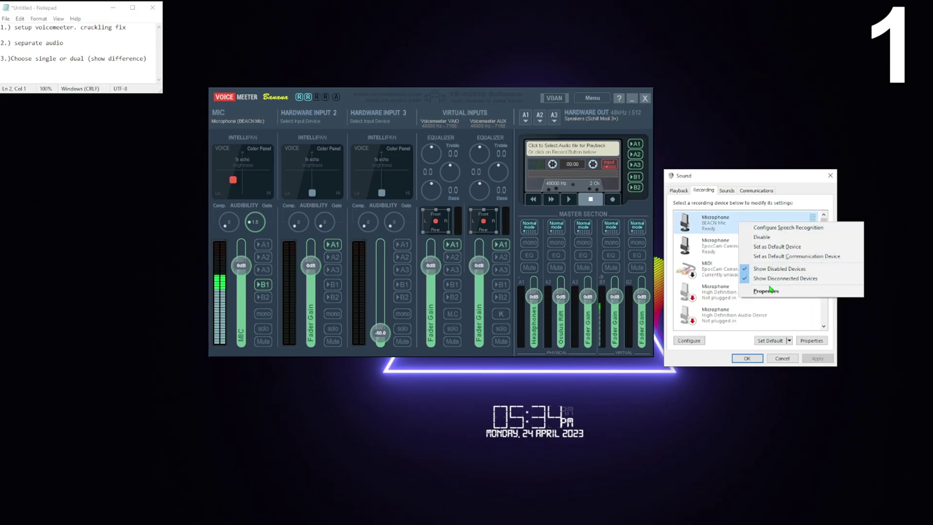
click(752, 292)
- Close the BEACN Mic properties and the Sound window
click(844, 210)
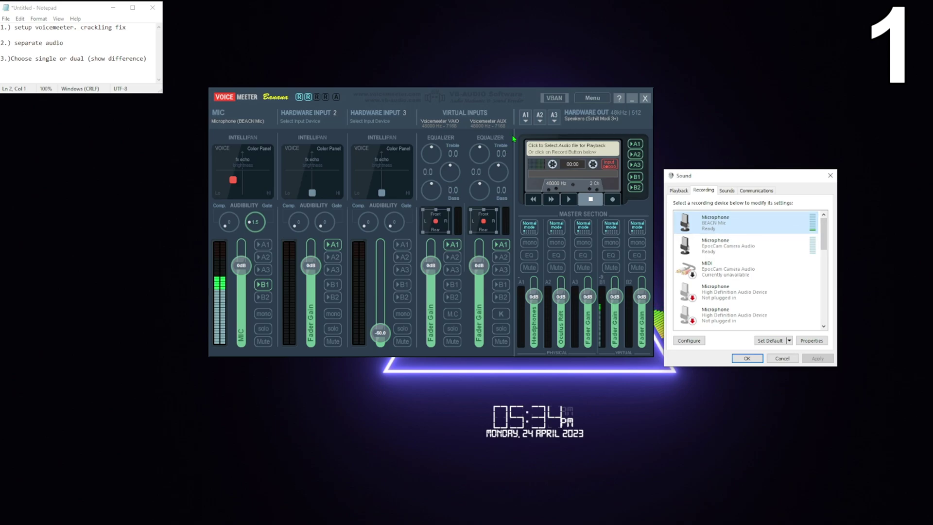
click(830, 176)
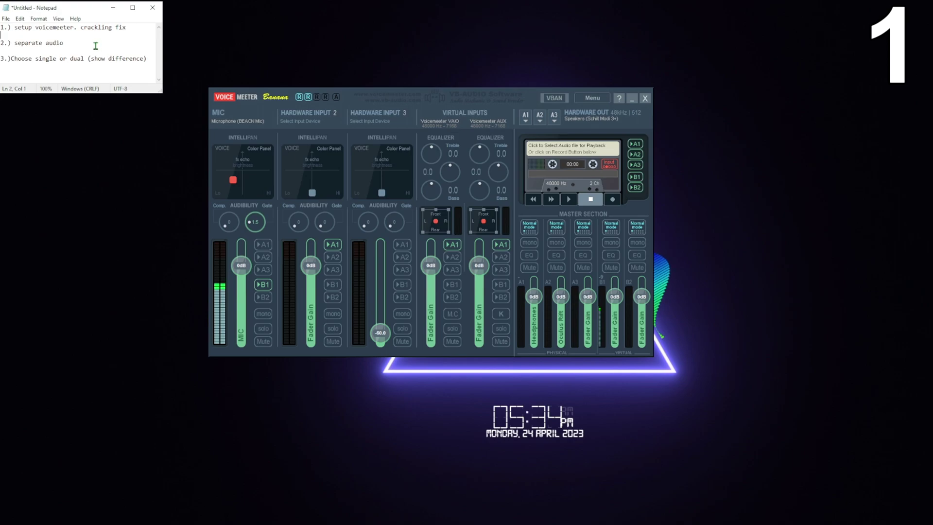
- Mark the audio step in the checklist and rename the Voicemeeter VAIO strip to Game/Desktop
drag(2, 43, 1, 47)
click(78, 47)
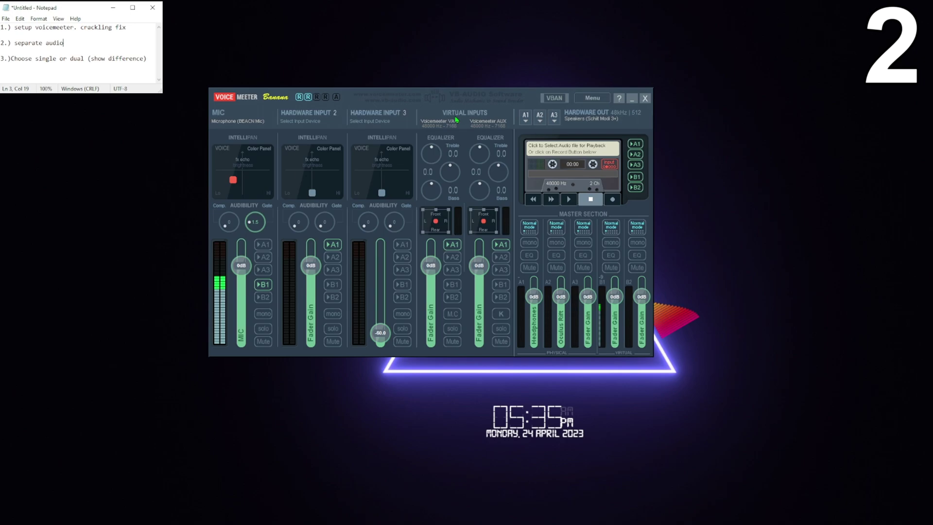
double_click(436, 113)
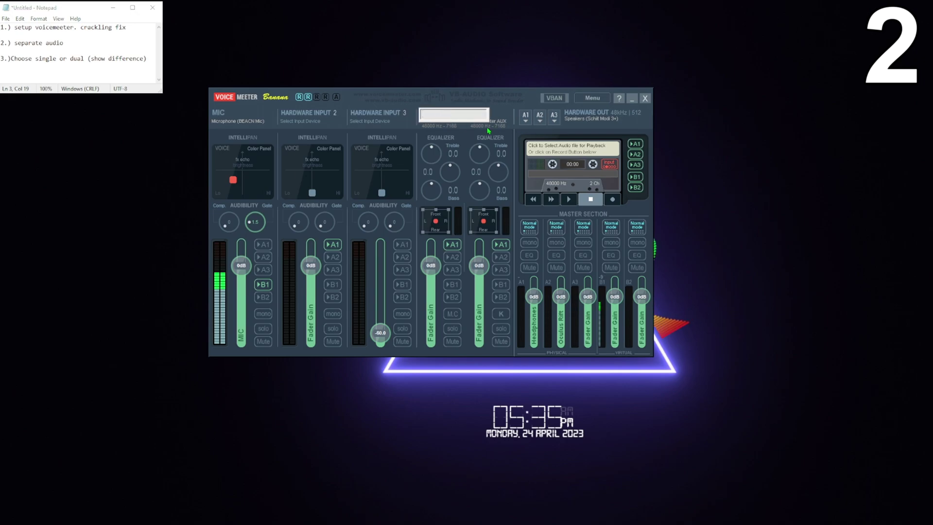
text(Game/Desktop)
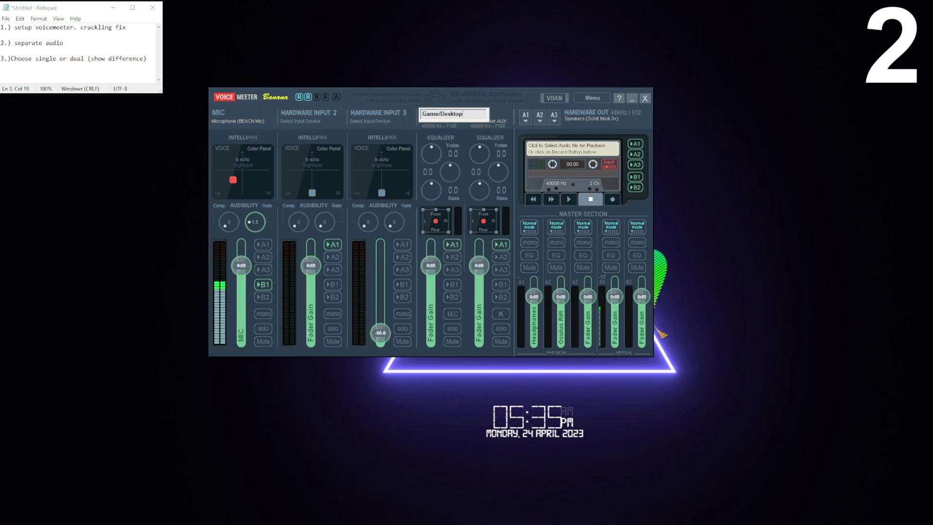
key(Return)
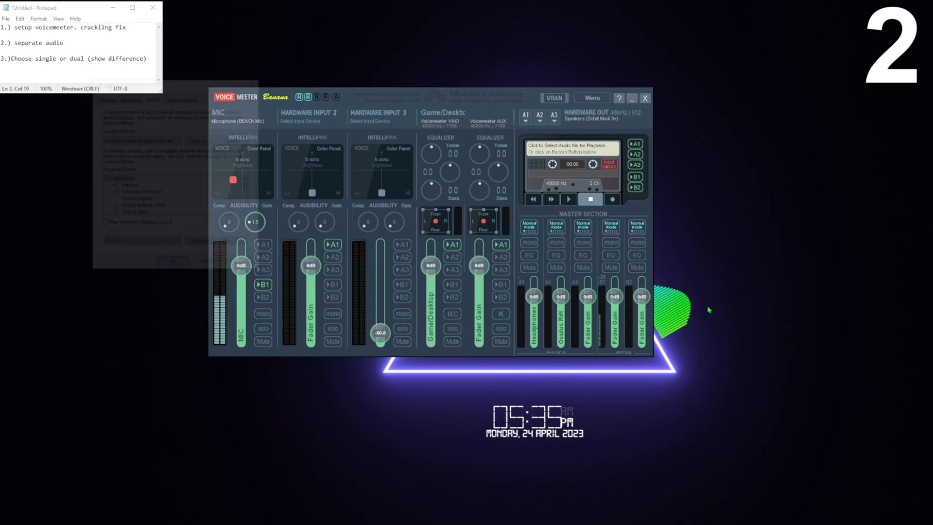
- Set VoiceMeeter Input as default playback device and CABLE-D Input as default communications device
drag(210, 91, 853, 208)
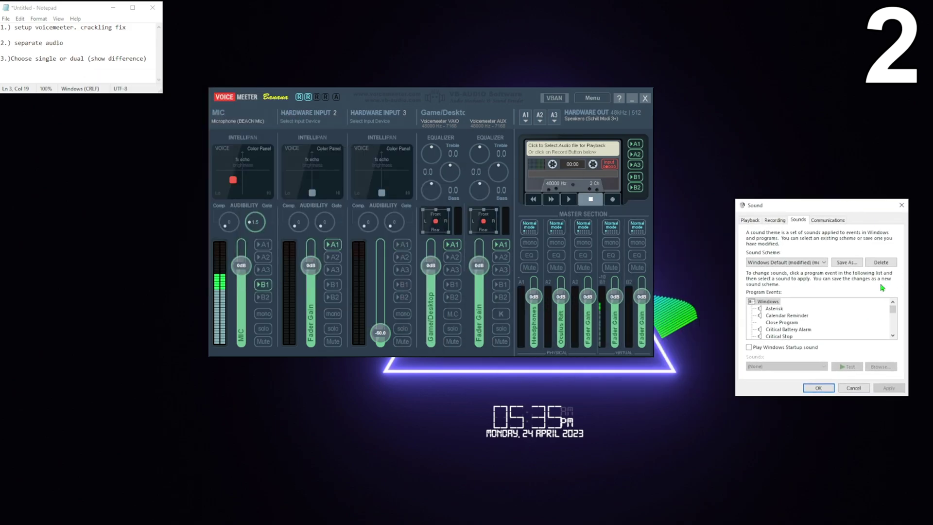
click(753, 220)
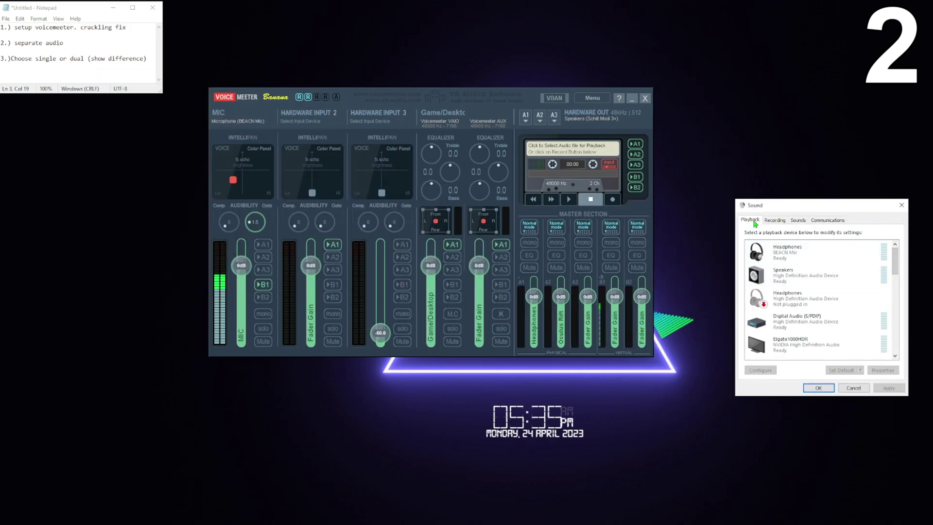
drag(899, 262, 900, 324)
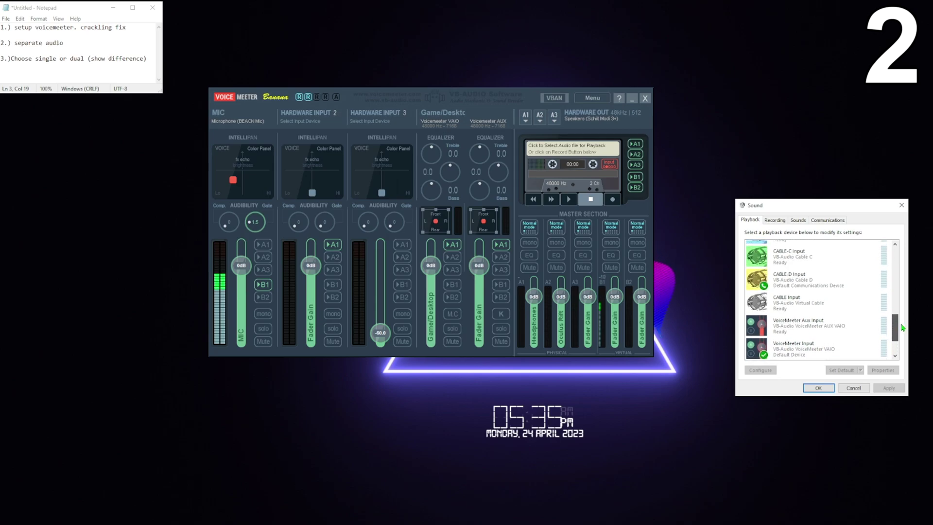
click(784, 349)
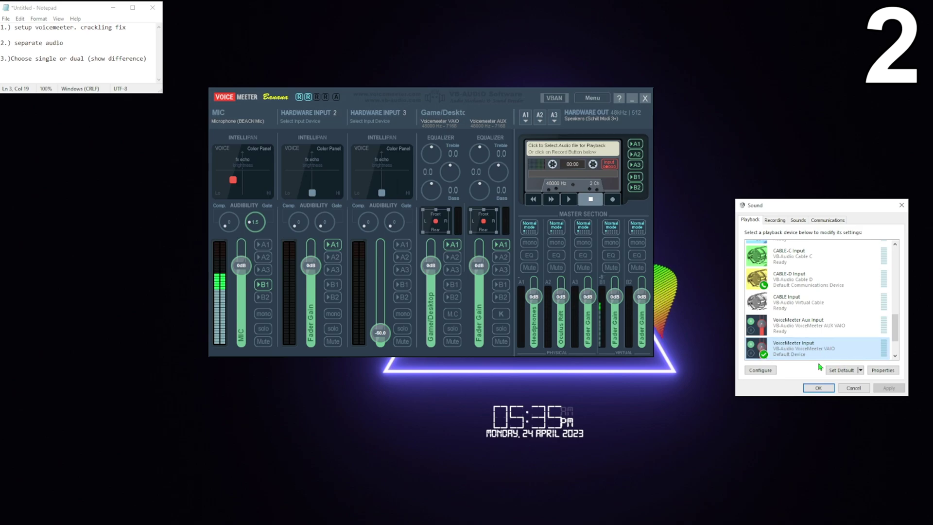
click(831, 370)
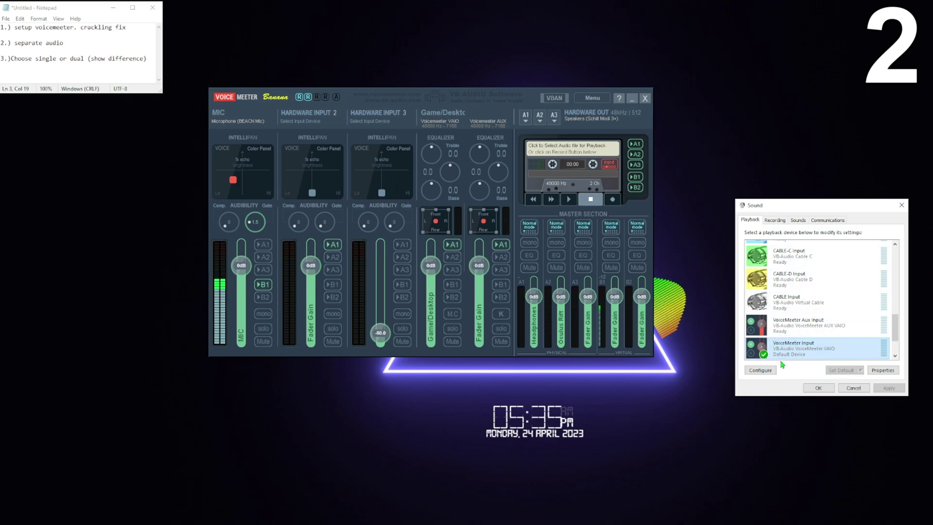
right_click(773, 277)
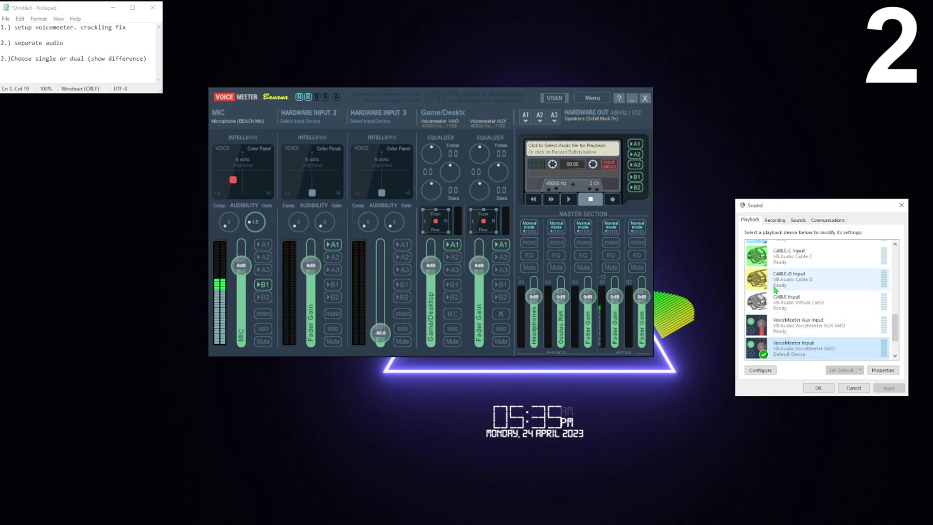
click(818, 322)
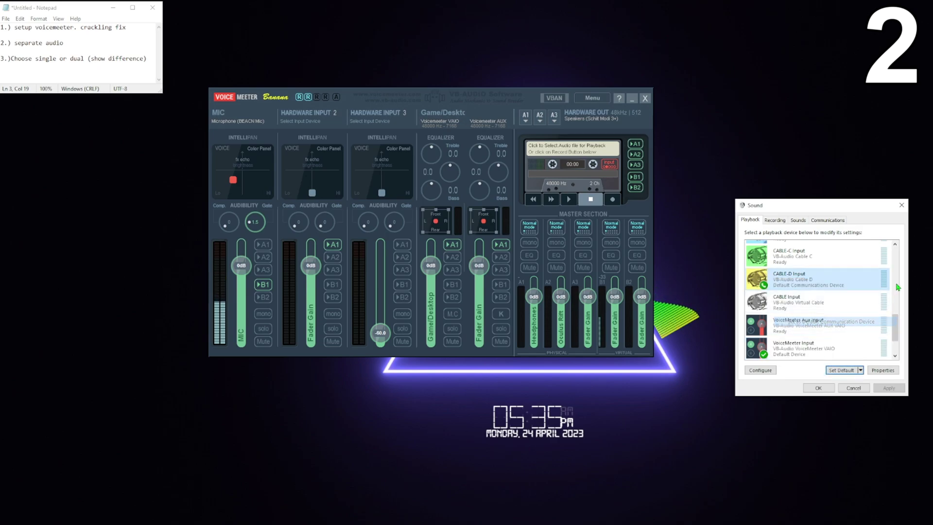
- Close the Sound window, test the Game/Desktop fader, and select the Voicemeeter AUX label
click(902, 205)
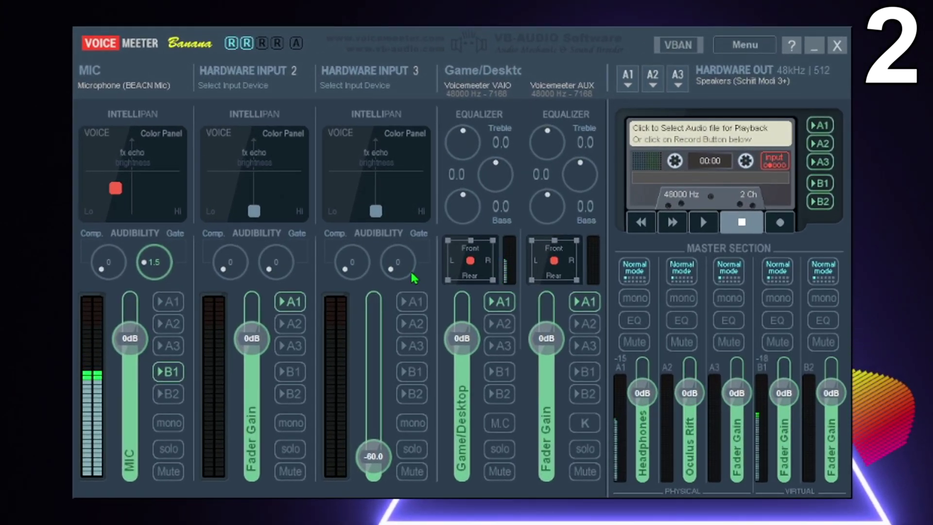
mouse_move(461, 338)
mouse_down()
mouse_move(467, 424)
mouse_move(462, 338)
mouse_up()
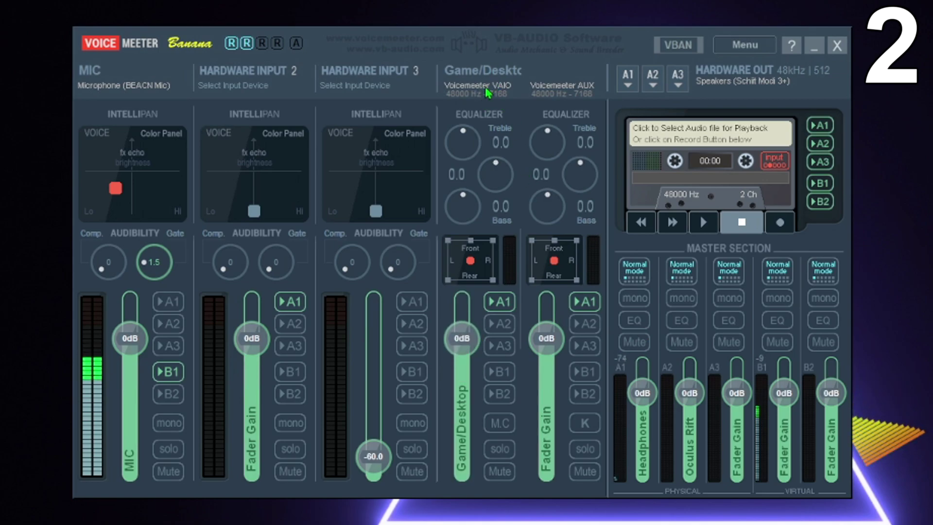
click(567, 83)
- Name the Voicemeeter AUX strip Music, then change it to Spotify/Edge
text(Music)
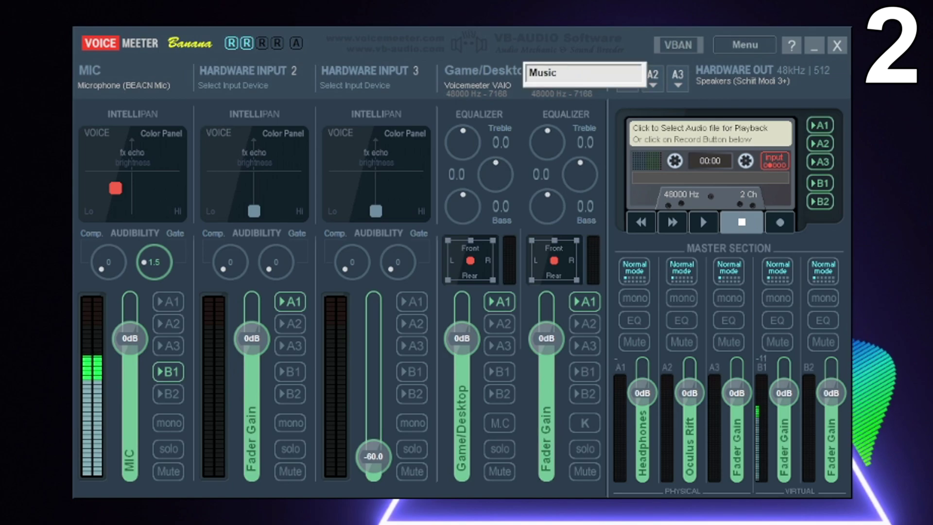
key(Return)
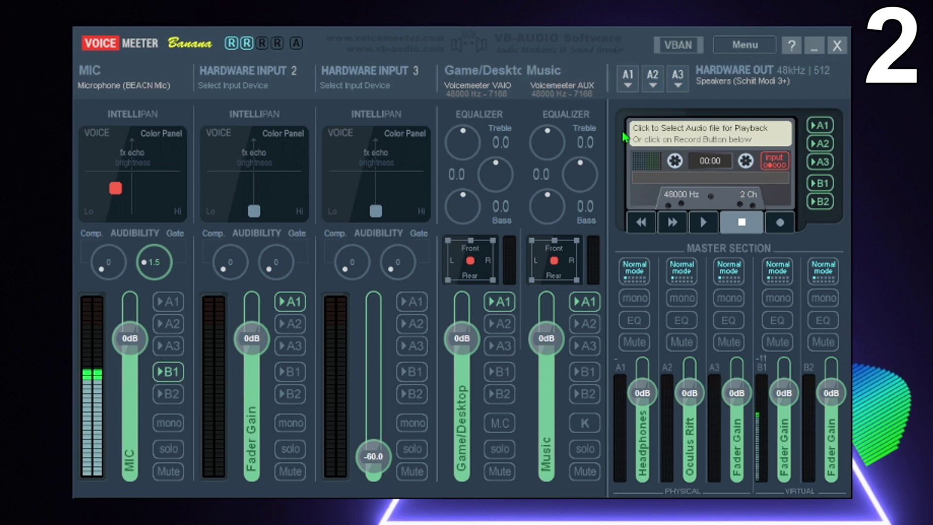
click(566, 76)
text(Spot)
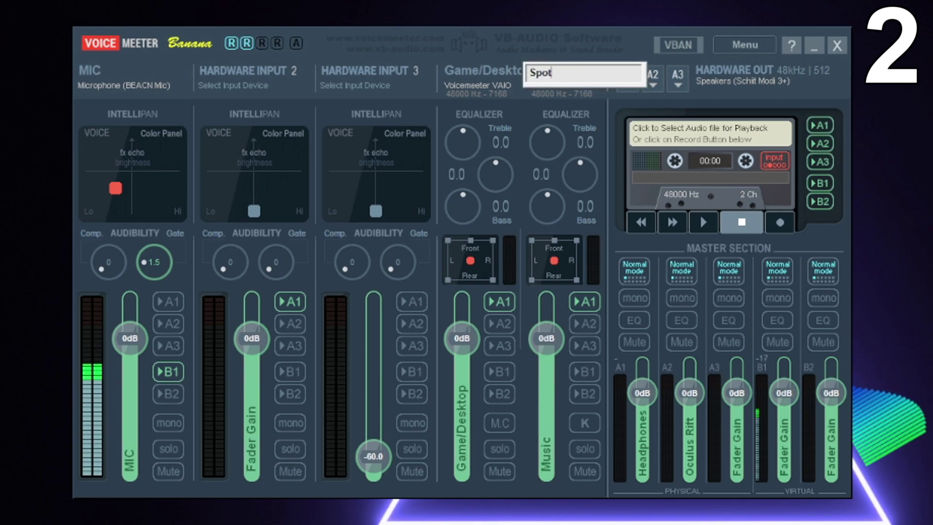
text(ify/)
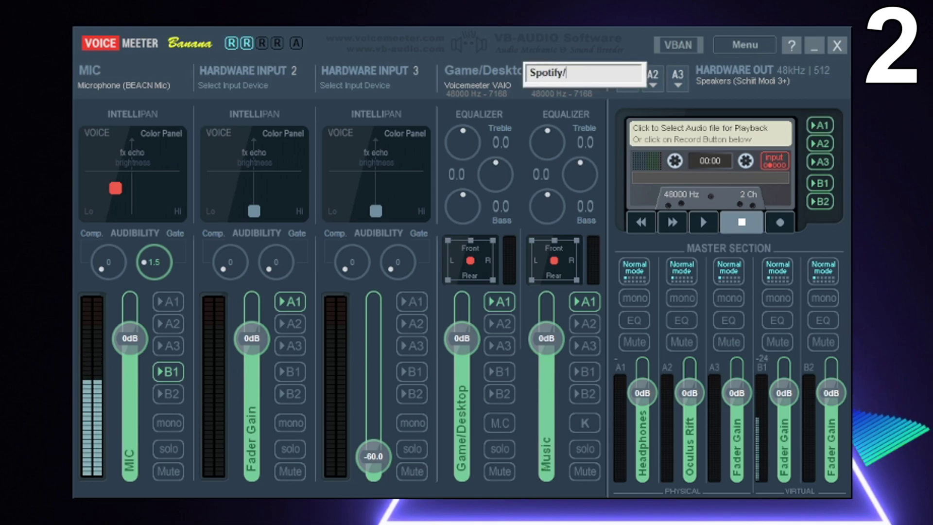
text(Edge)
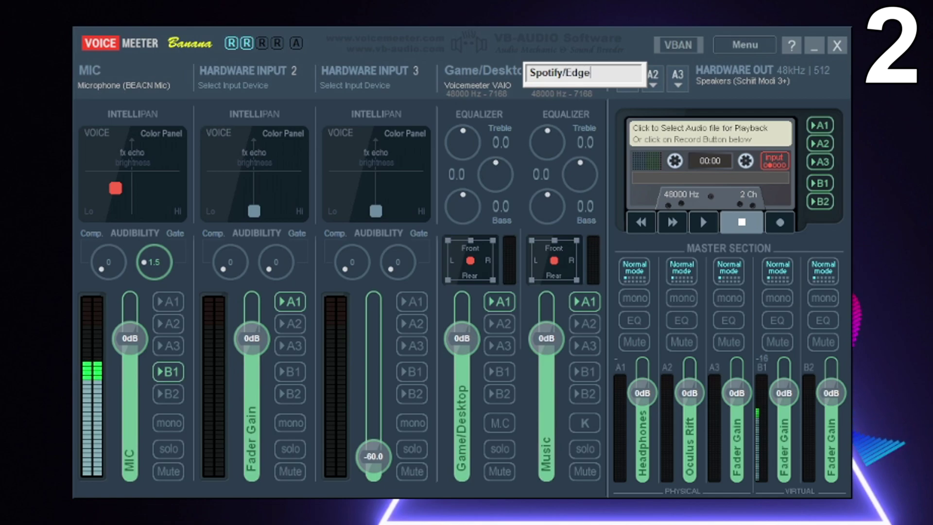
key(Return)
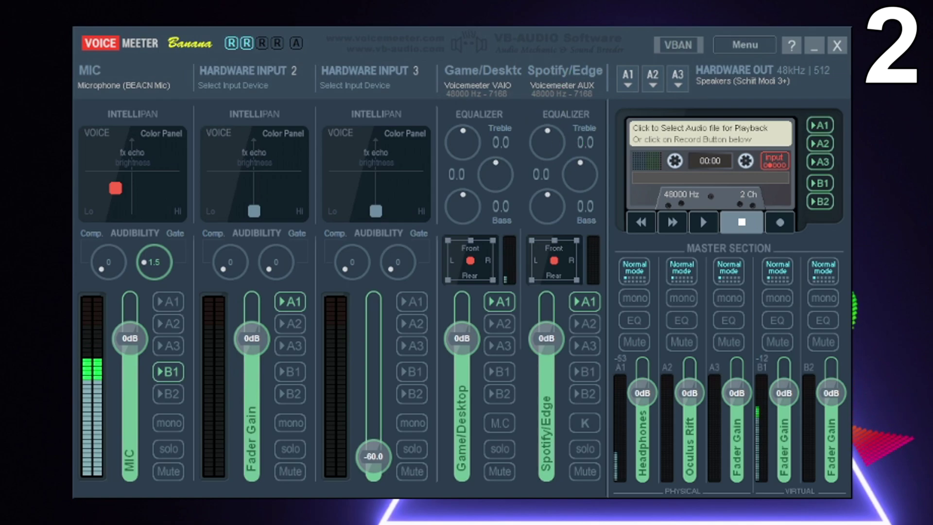
- Open the Windows Sound mixer settings by searching 'mixer' and scroll to the app list
key(super+s)
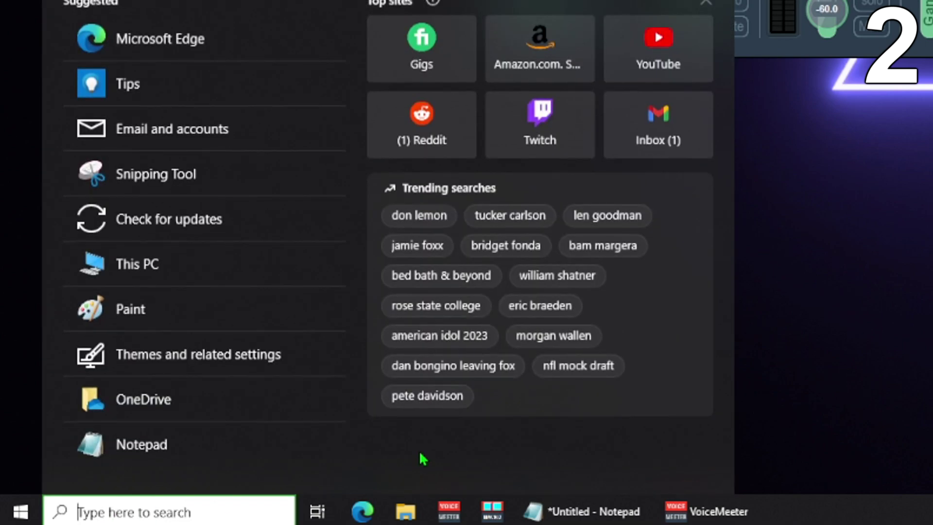
text(mixer)
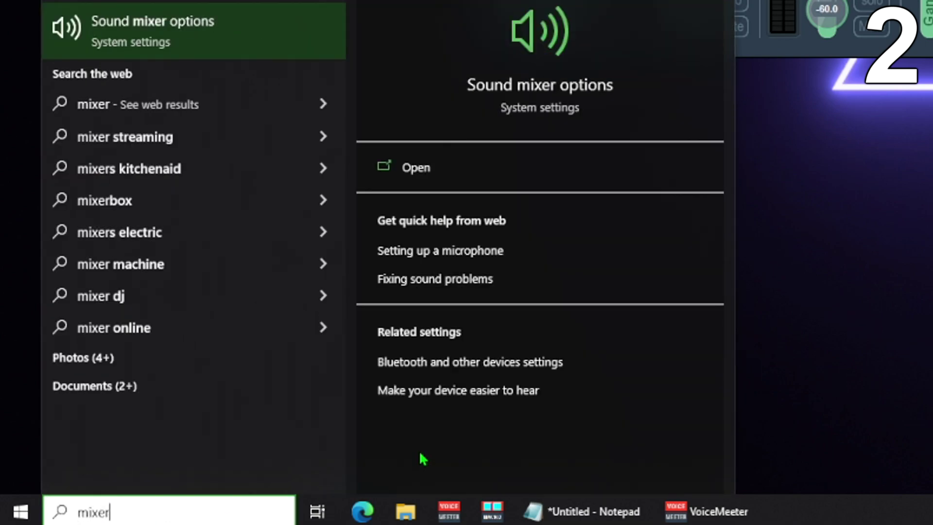
key(Return)
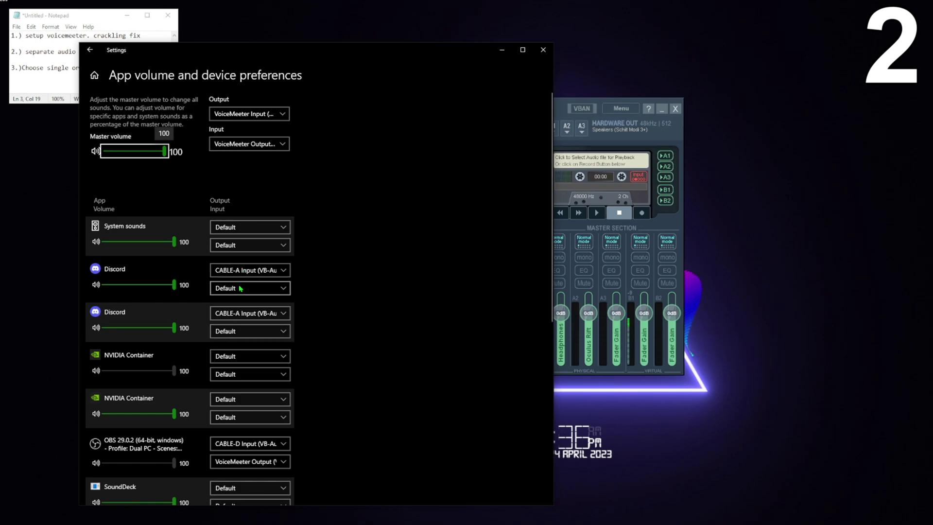
scroll(222, 245, down, 2)
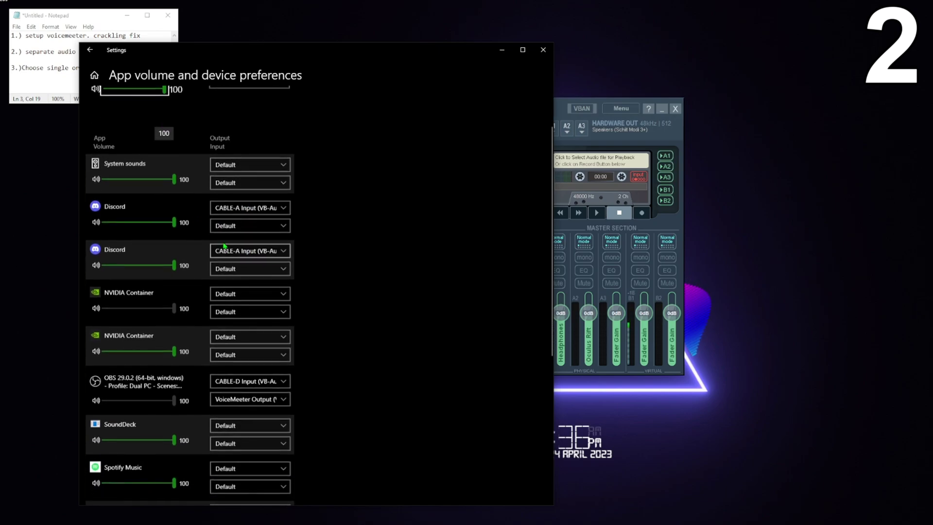
scroll(347, 335, down, 3)
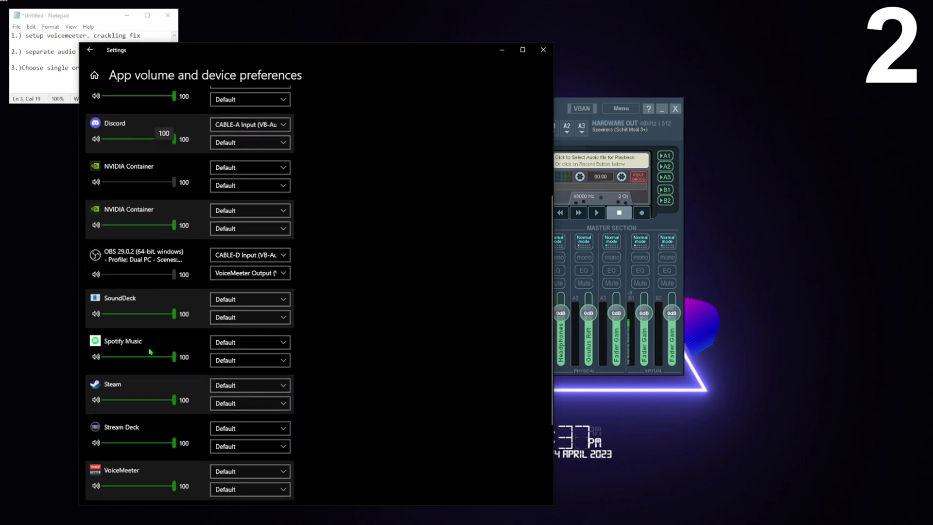
- Set Spotify Music's output device to VoiceMeeter Aux Input (VB-Audio VoiceMeeter AUX VAIO)
click(244, 344)
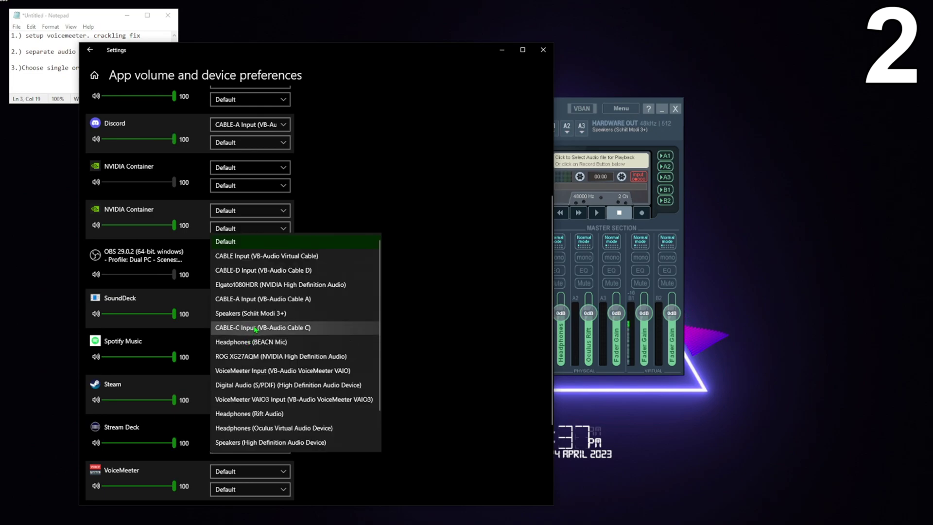
drag(563, 110, 791, 121)
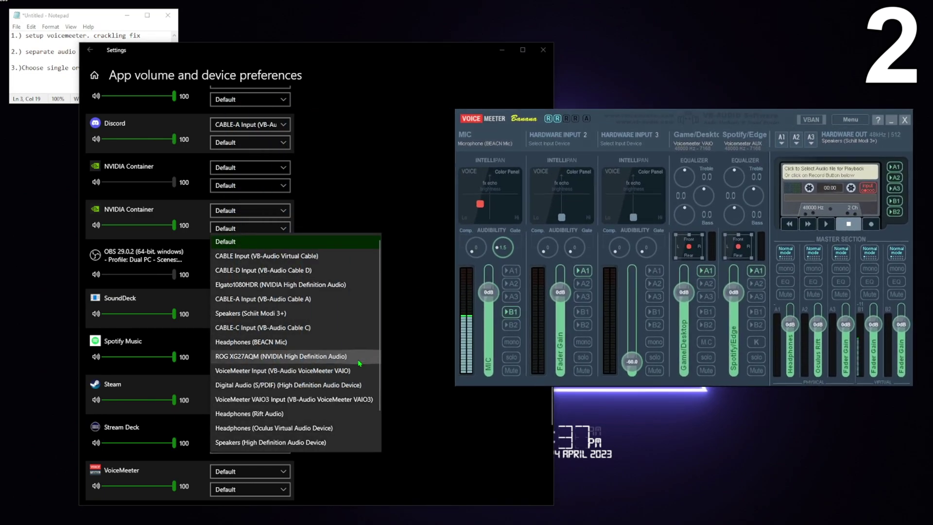
click(334, 344)
click(248, 345)
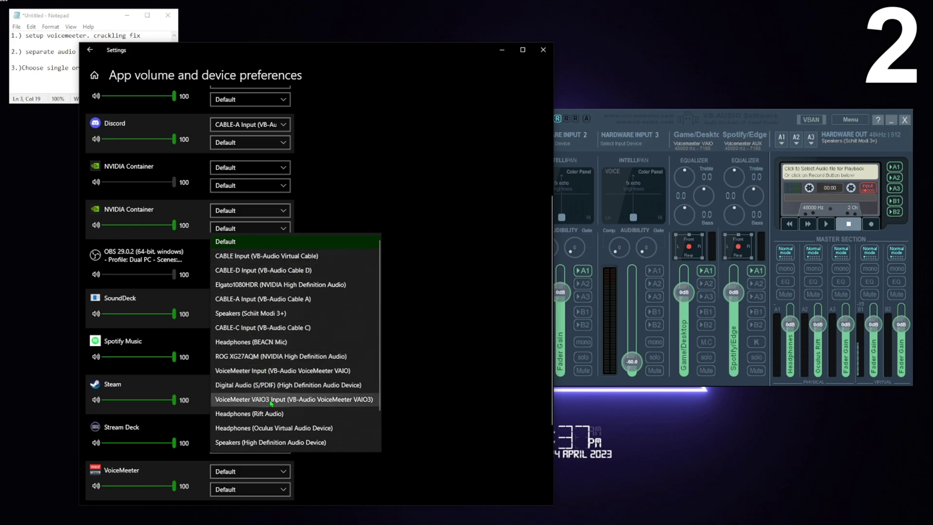
scroll(265, 413, down, 1)
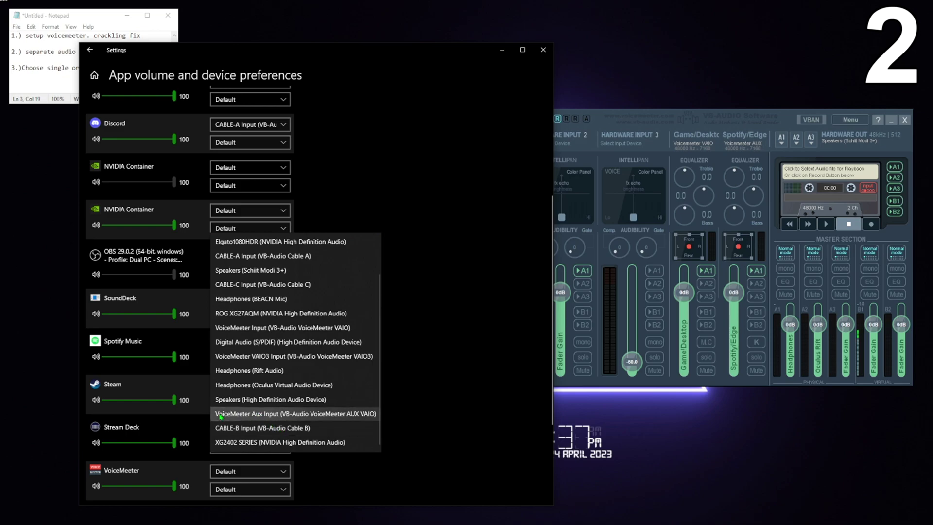
click(257, 420)
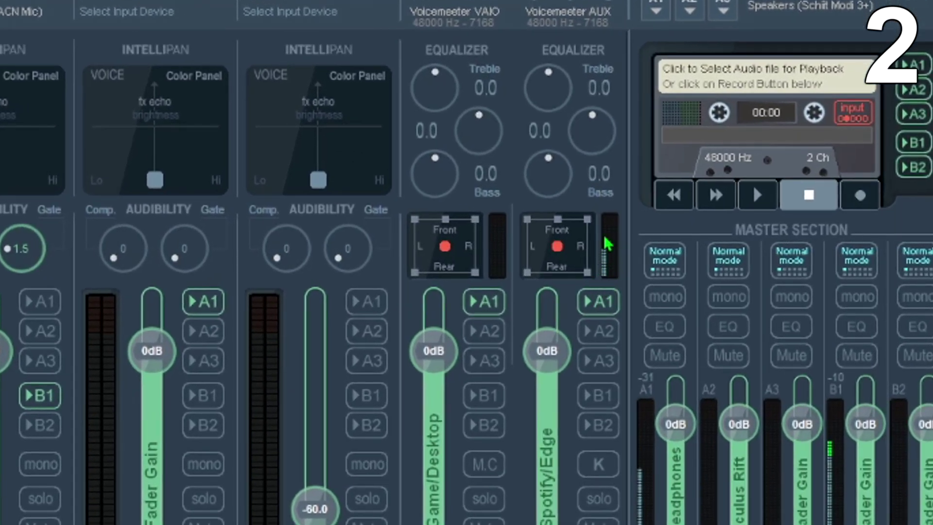
- Set the Spotify/Edge fader in VoiceMeeter Banana to -13.2 dB
drag(603, 335, 597, 477)
mouse_move(556, 510)
mouse_down()
mouse_move(555, 363)
mouse_move(549, 511)
mouse_up()
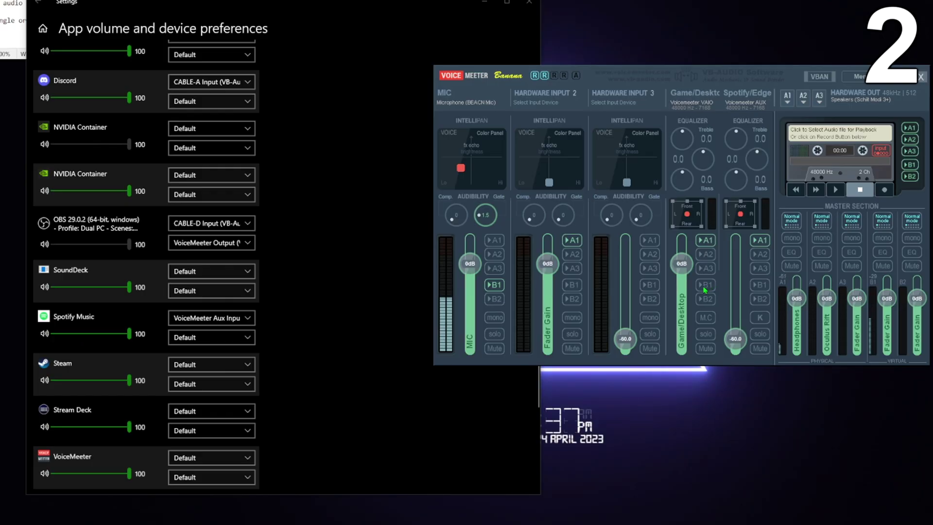
drag(735, 339, 735, 280)
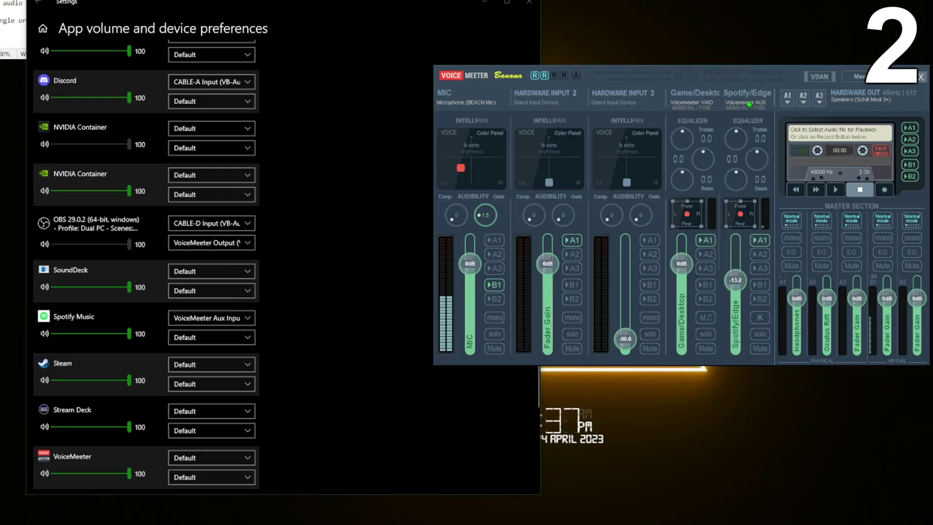
- Bring Windows Settings forward and scroll its app list to the bottom
click(312, 316)
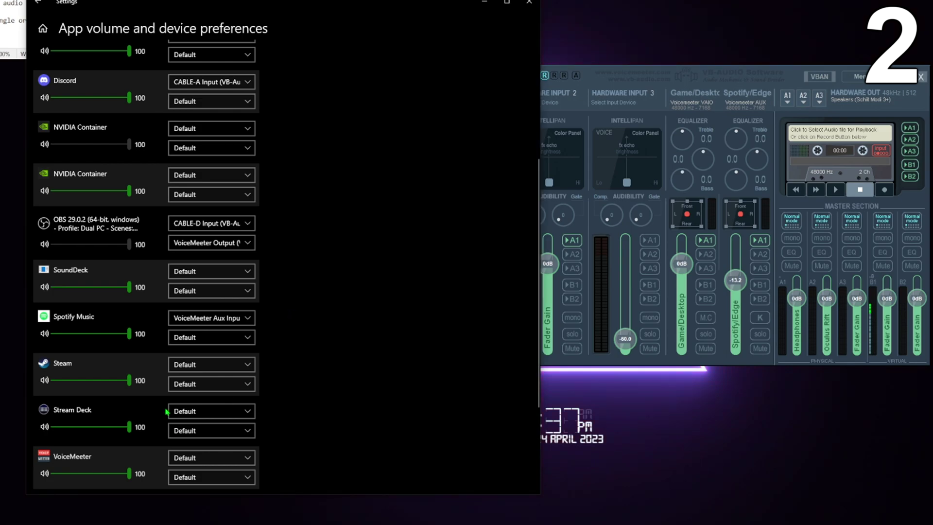
scroll(311, 316, down, 2)
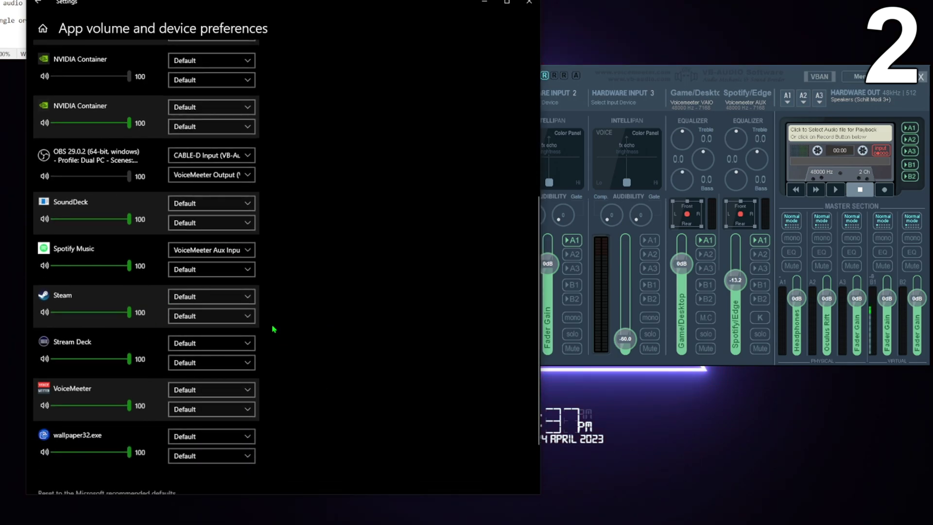
scroll(235, 355, down, 2)
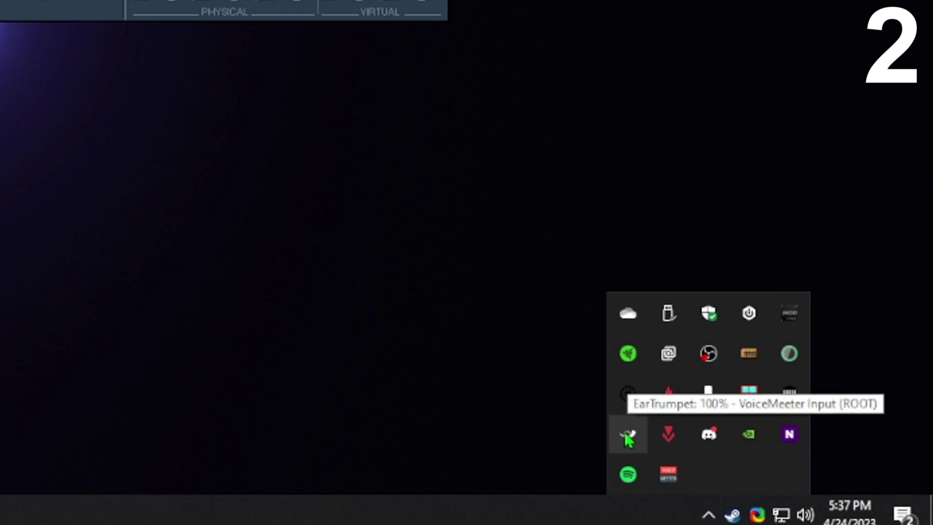
right_click(627, 436)
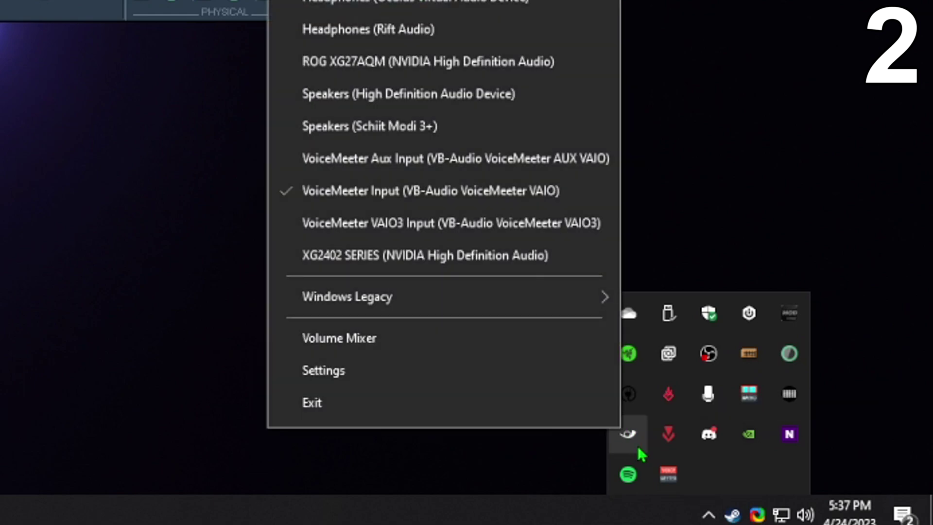
click(638, 446)
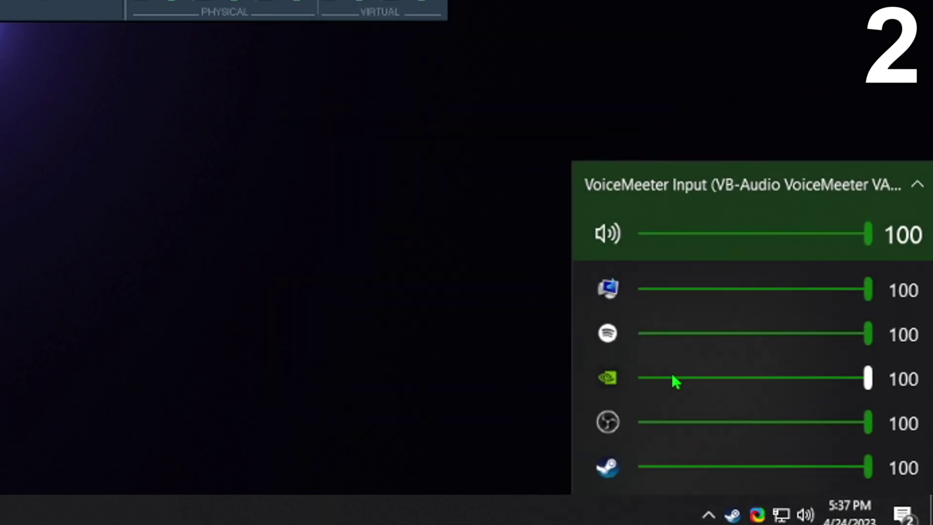
click(620, 334)
click(880, 283)
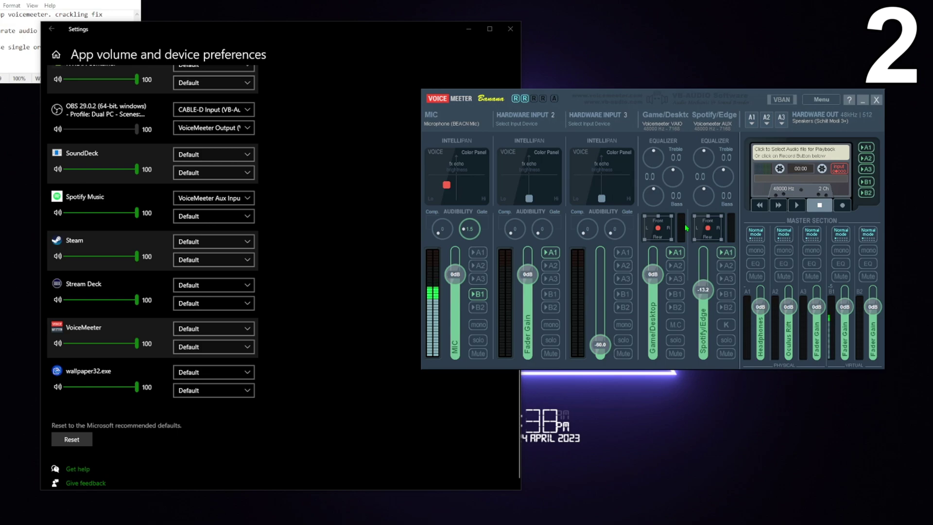
- Rename the HARDWARE INPUT 2 strip to 'Discord' and switch to the VB-Audio web page
double_click(521, 119)
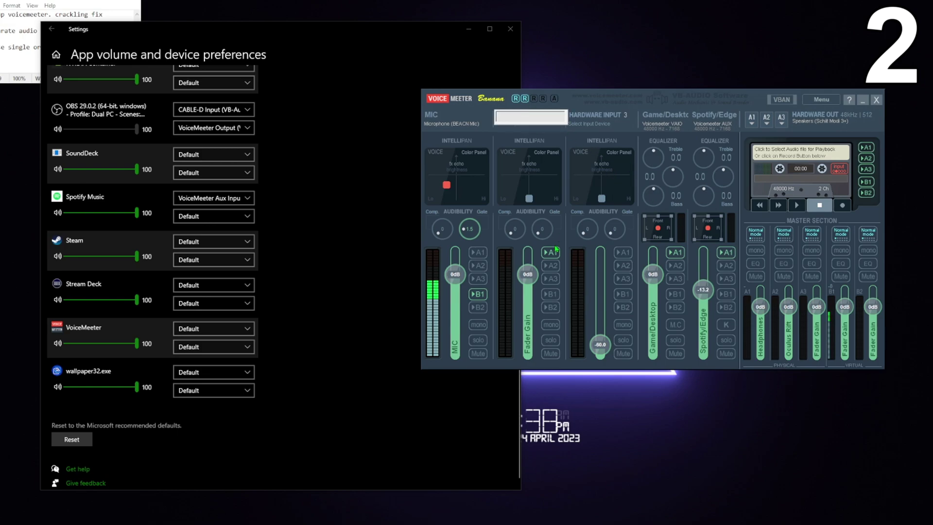
key(Return)
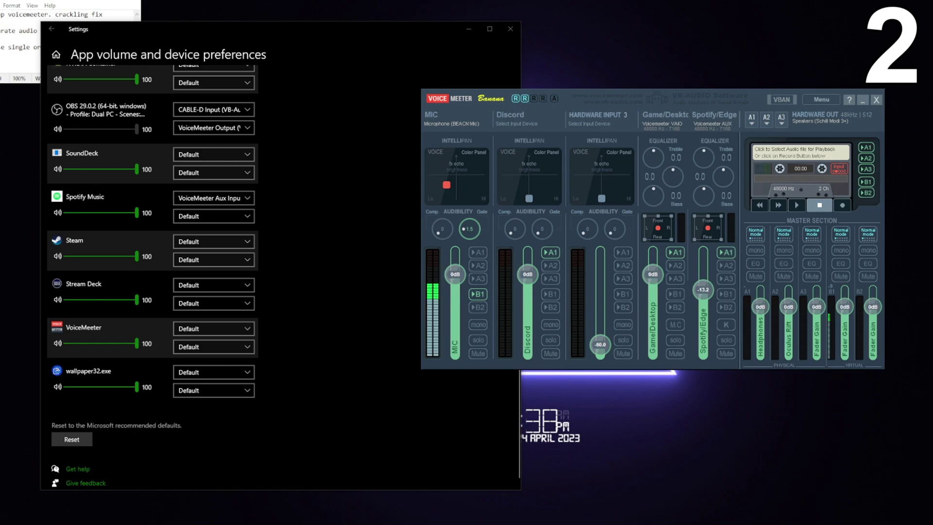
key(alt+Tab)
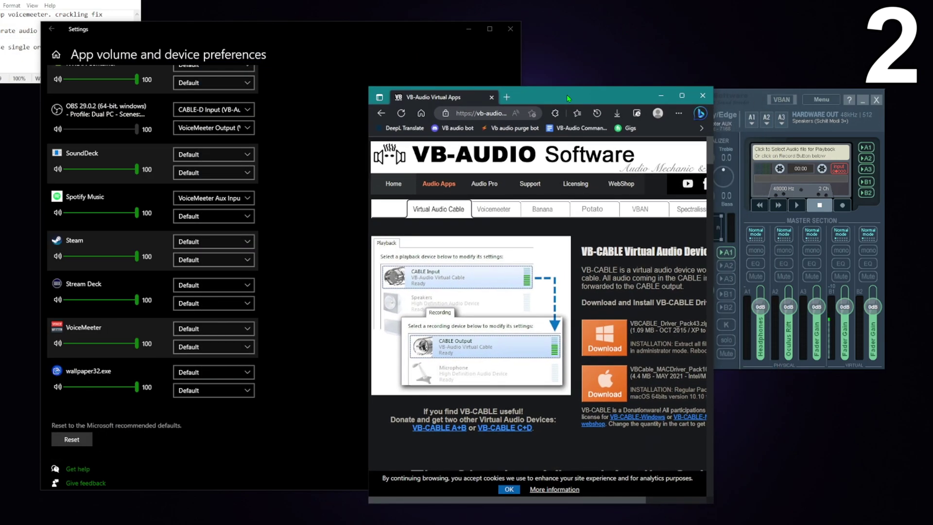
- Search 'how to download virtual cable', view the VB Audio Cable guide video, then close Edge
scroll(642, 307, down, 1)
scroll(643, 307, up, 1)
click(506, 97)
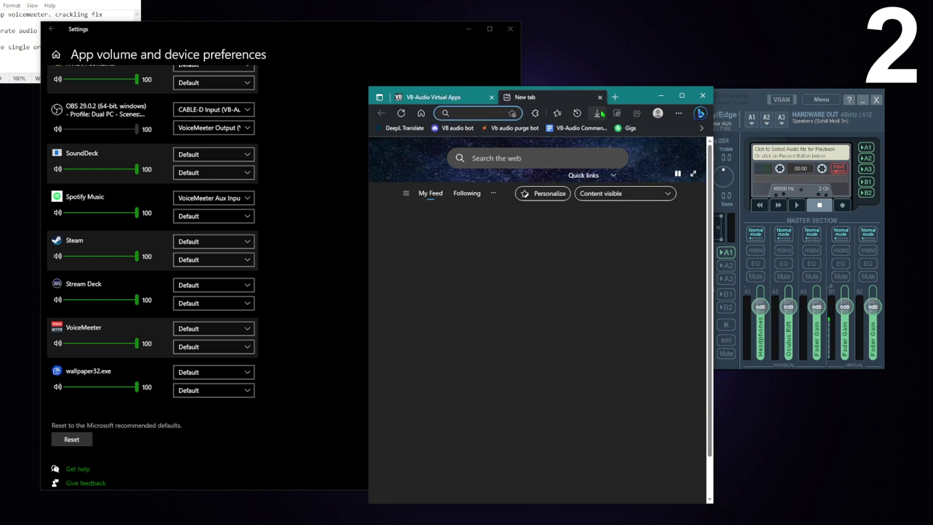
text(how to downl)
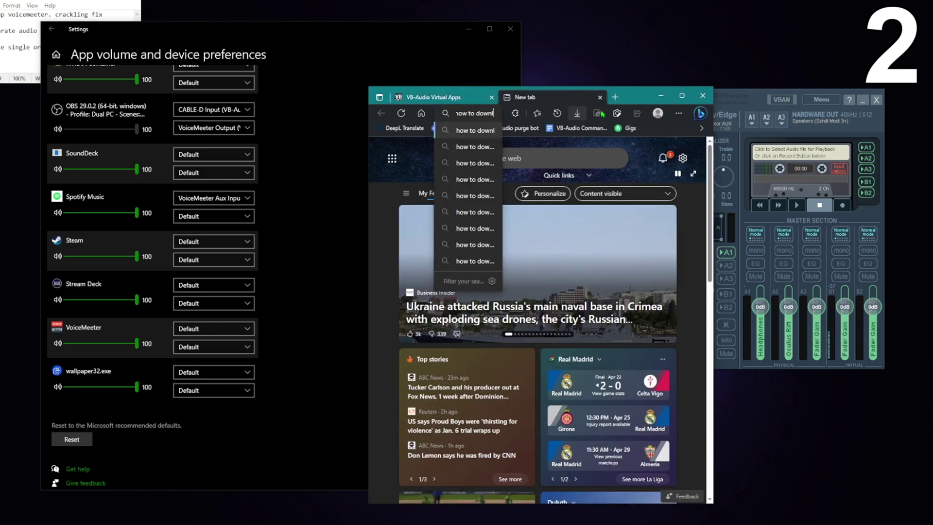
text(oad virtual cabl)
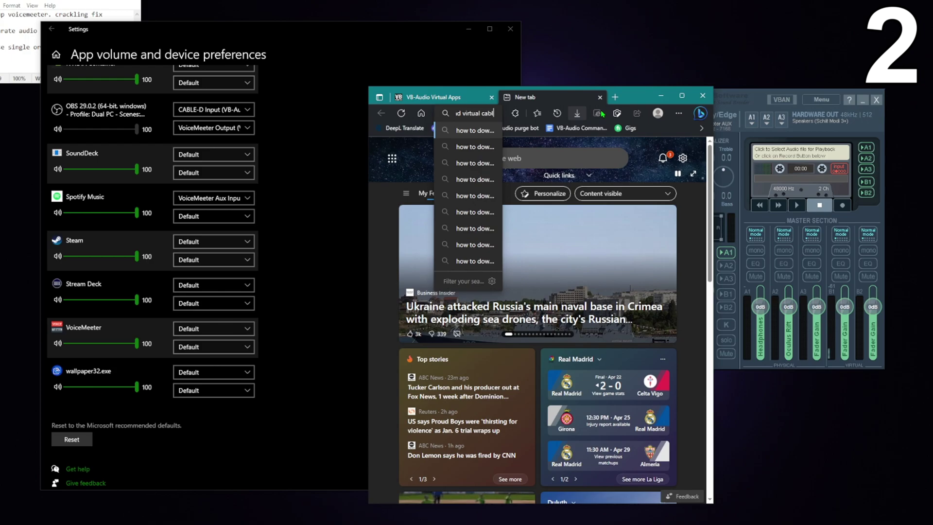
text(e)
key(Return)
scroll(496, 309, down, 3)
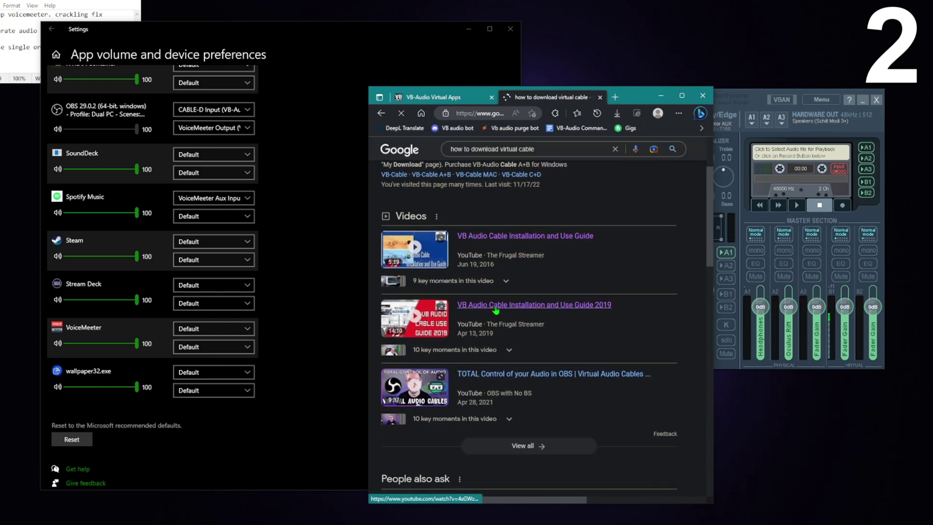
click(496, 305)
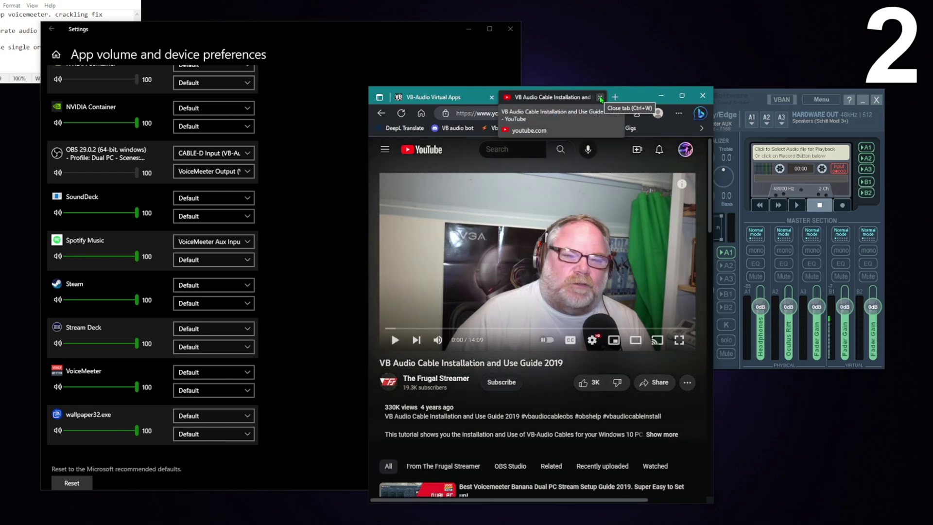
click(600, 97)
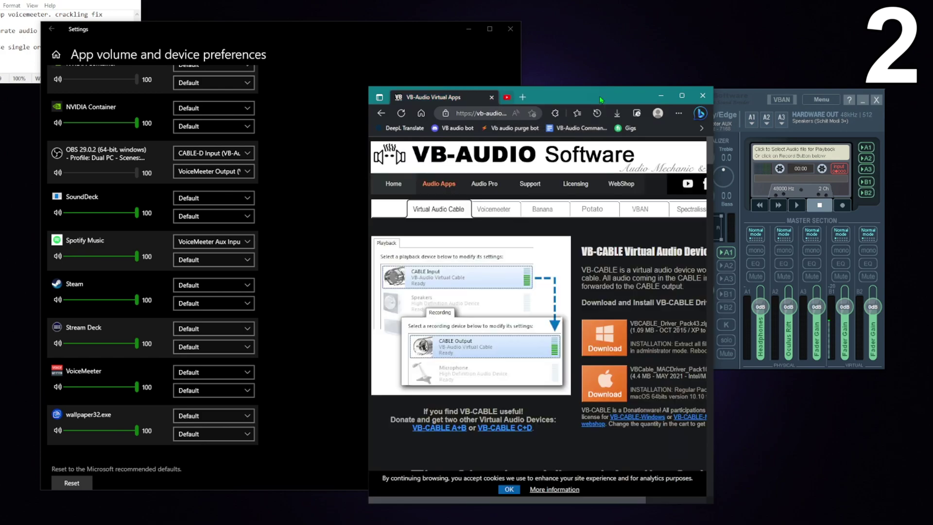
click(707, 98)
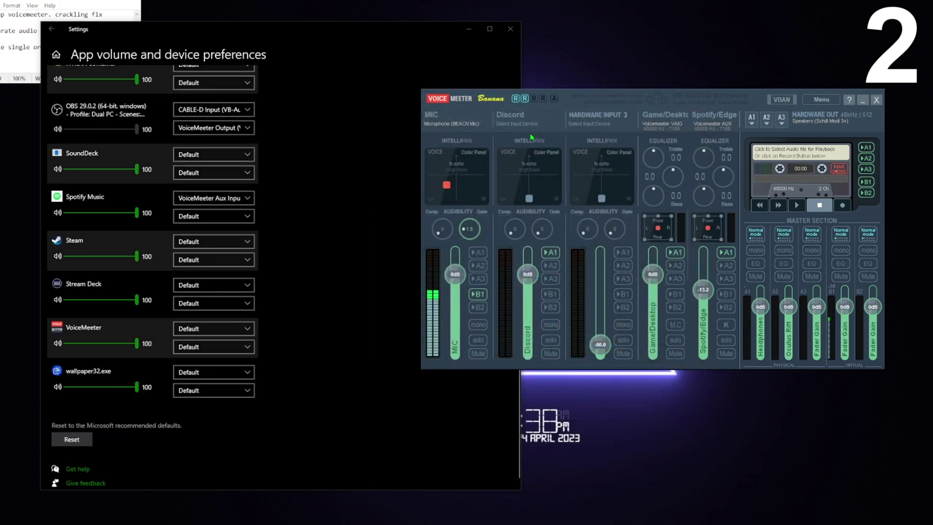
- Set the Discord strip's input to WDM: CABLE-A Output (VB-Audio Cable A) and move Discord's settings beside the mixer
click(532, 121)
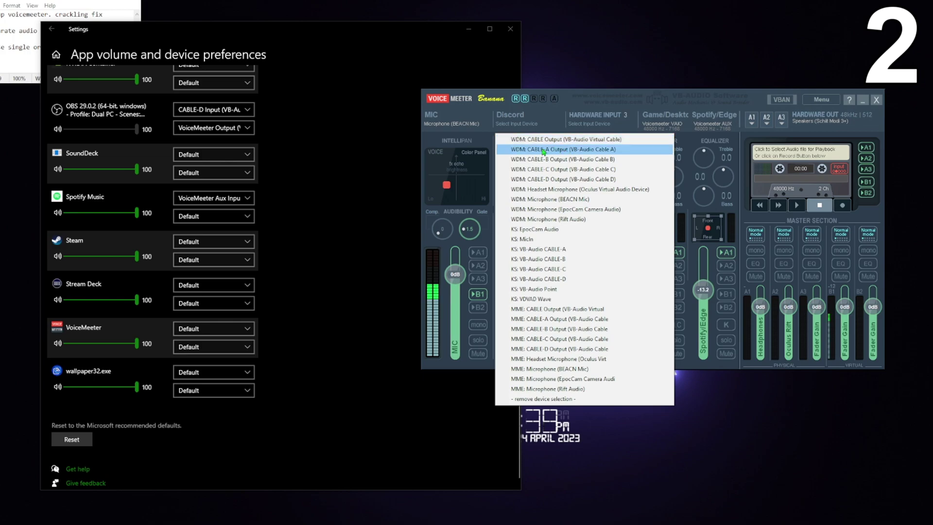
click(544, 151)
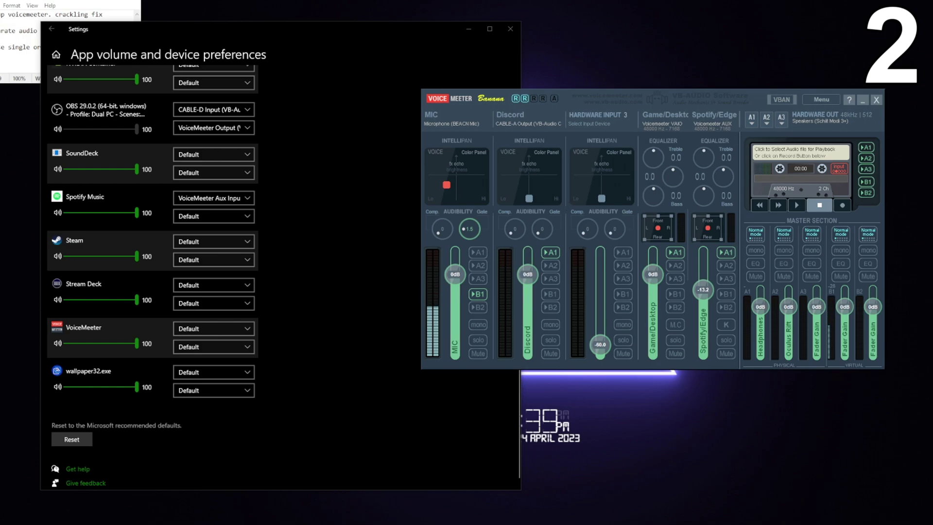
drag(0, 78, 808, 191)
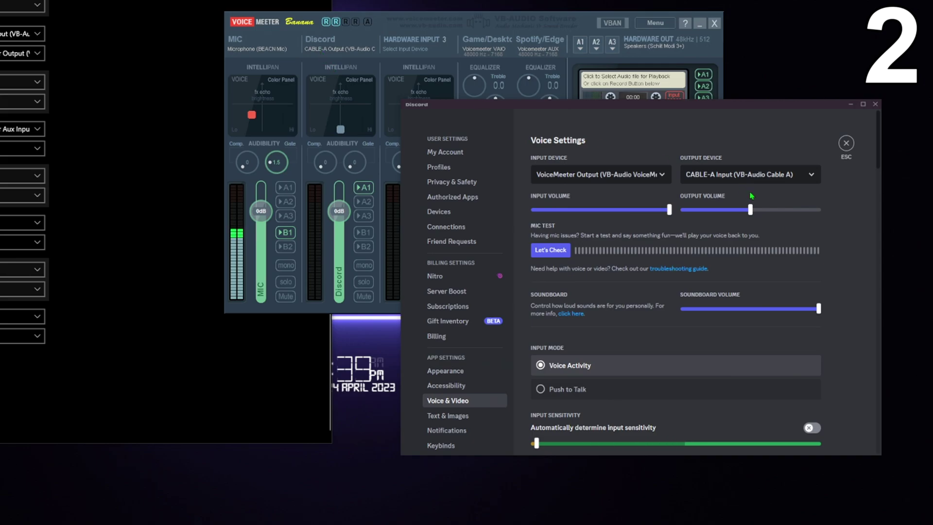
- Arrange Discord's Voice Settings and the VoiceMeeter mixer side by side, then put Discord away
drag(672, 105, 718, 118)
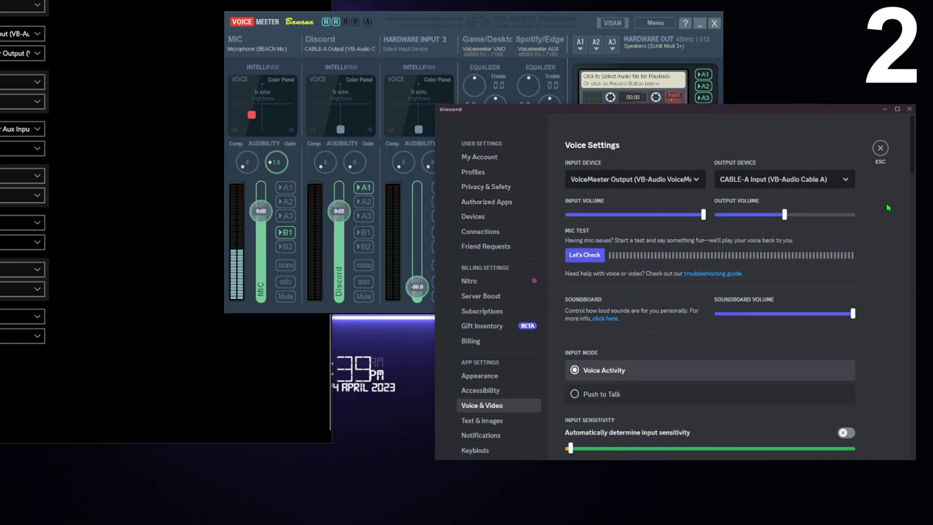
key(ctrl+slash)
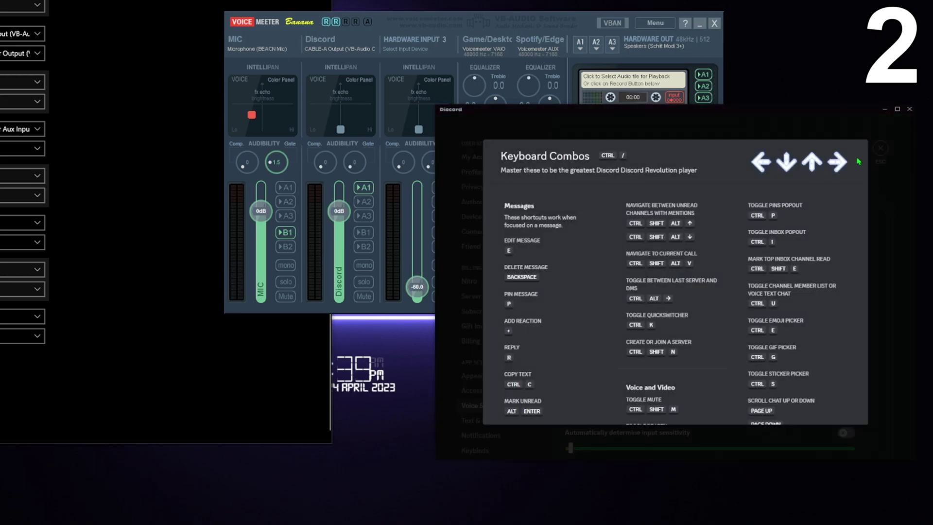
key(Escape)
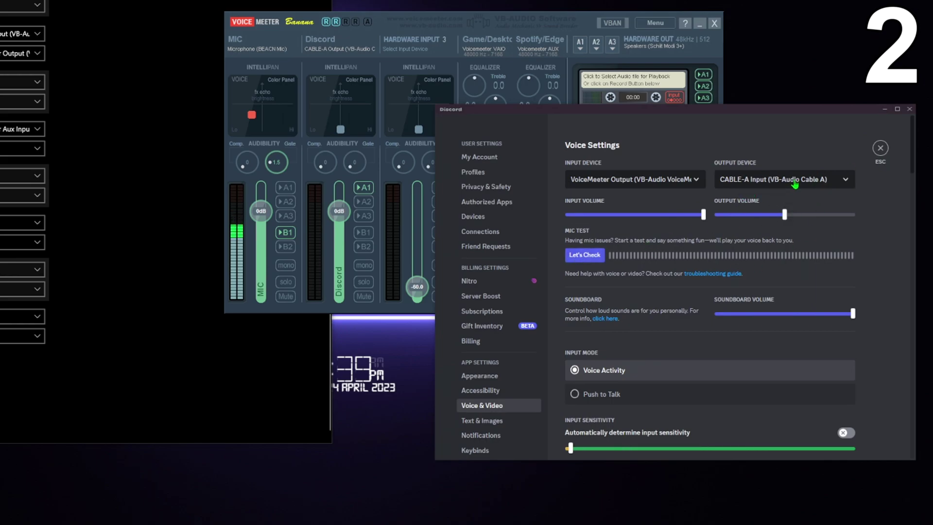
click(340, 212)
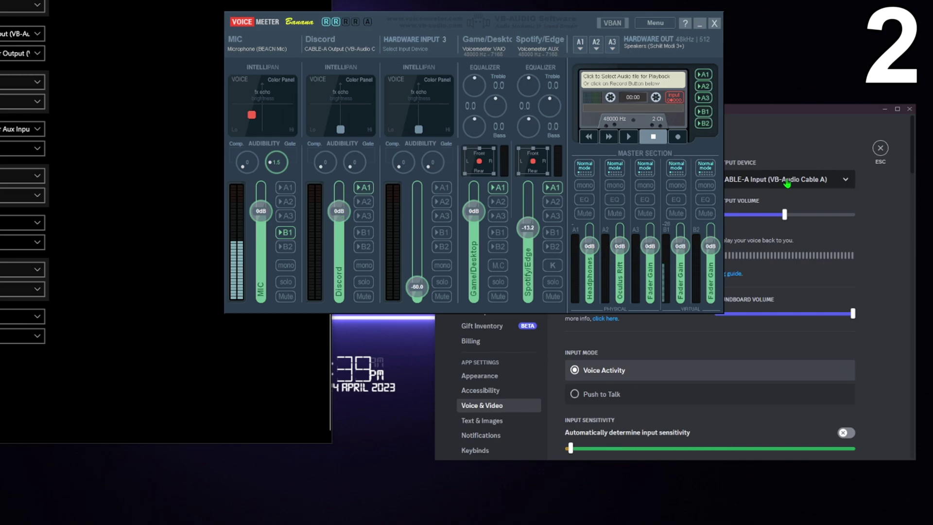
drag(852, 114, 891, 115)
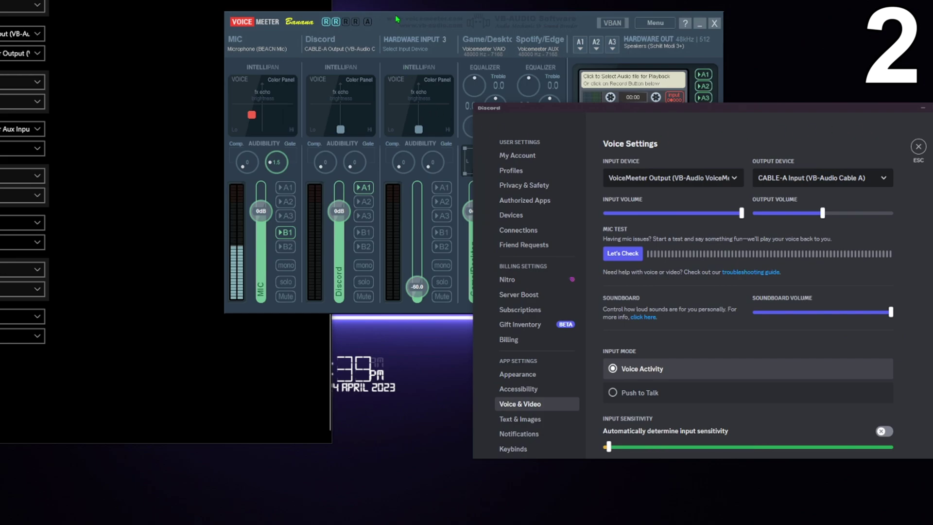
drag(442, 23, 277, 23)
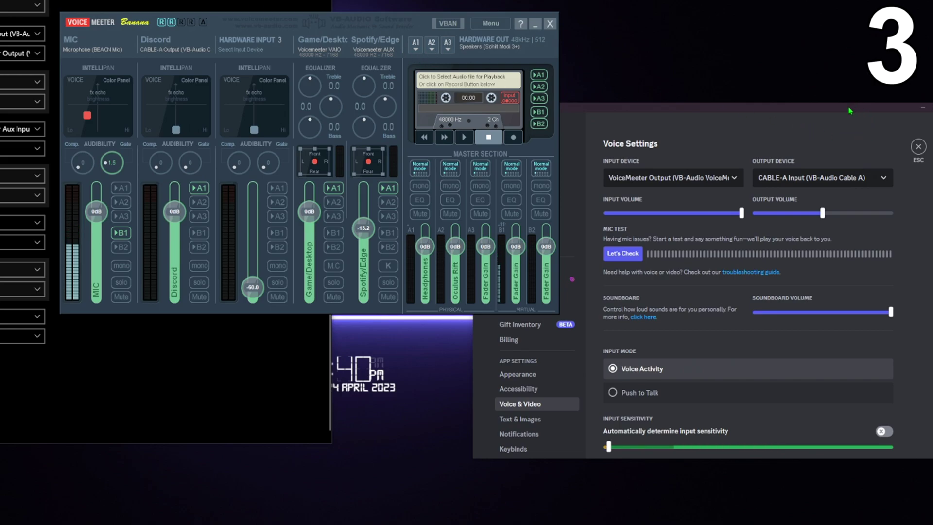
click(923, 108)
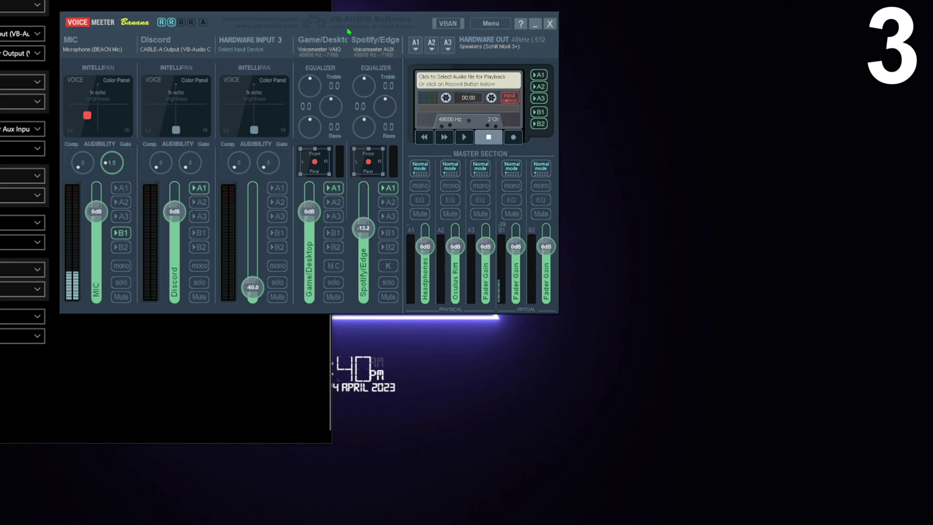
- Turn off Instant Replay from the GeForce in-game overlay
key(super+g)
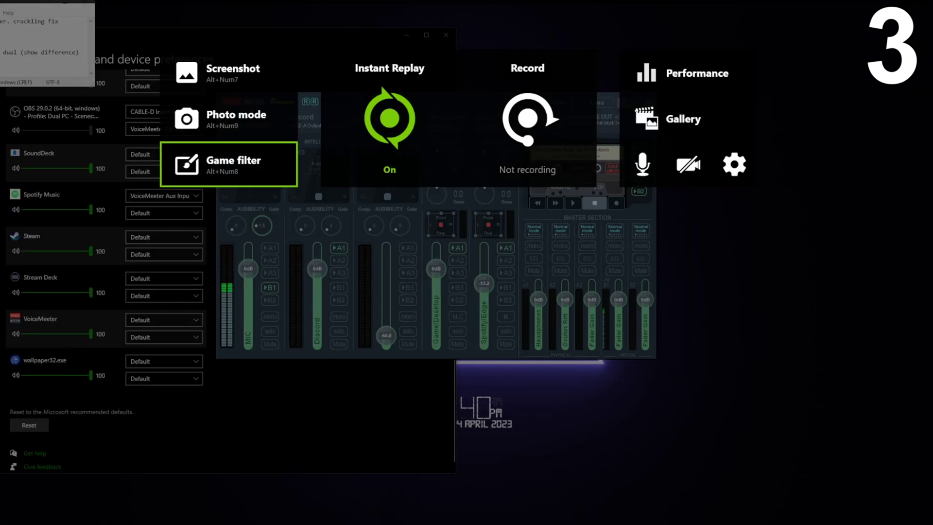
click(389, 122)
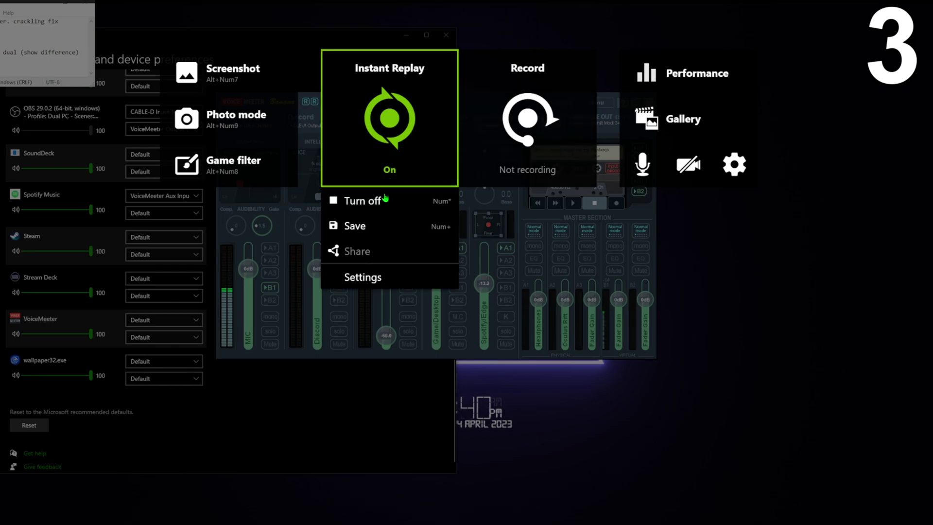
click(385, 200)
- Open the overlay's Audio settings, showing the mic source VoiceMeeter Aux Output
click(734, 164)
scroll(384, 291, down, 4)
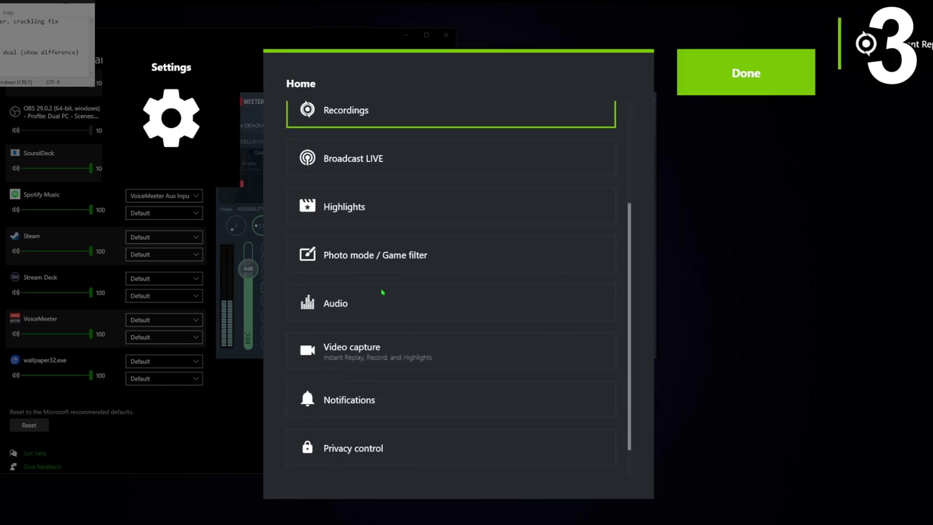
click(392, 278)
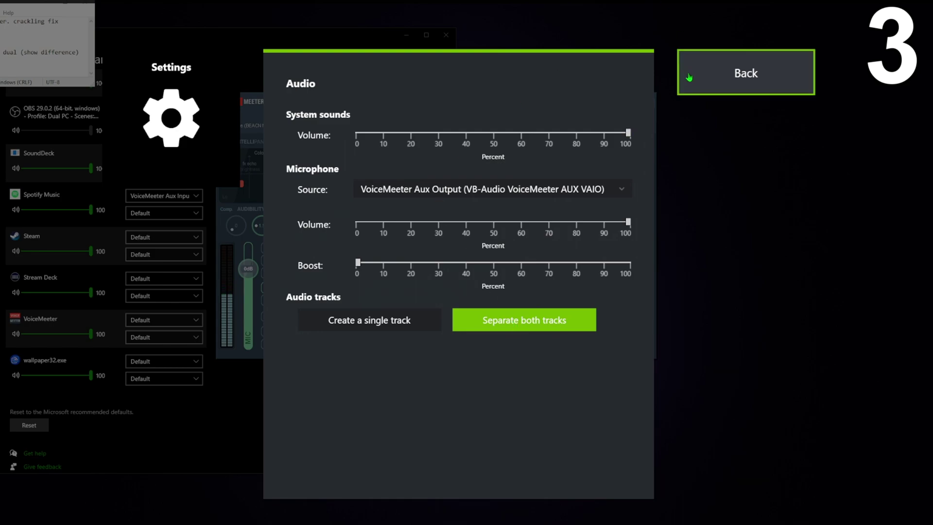
- Record audio as a single track with system sounds volume at 0, then close the settings panel
click(709, 77)
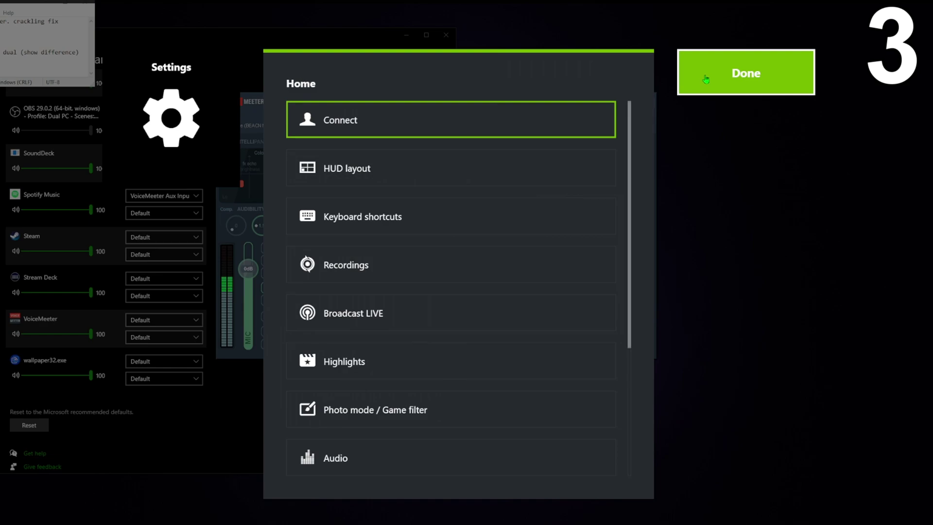
click(355, 449)
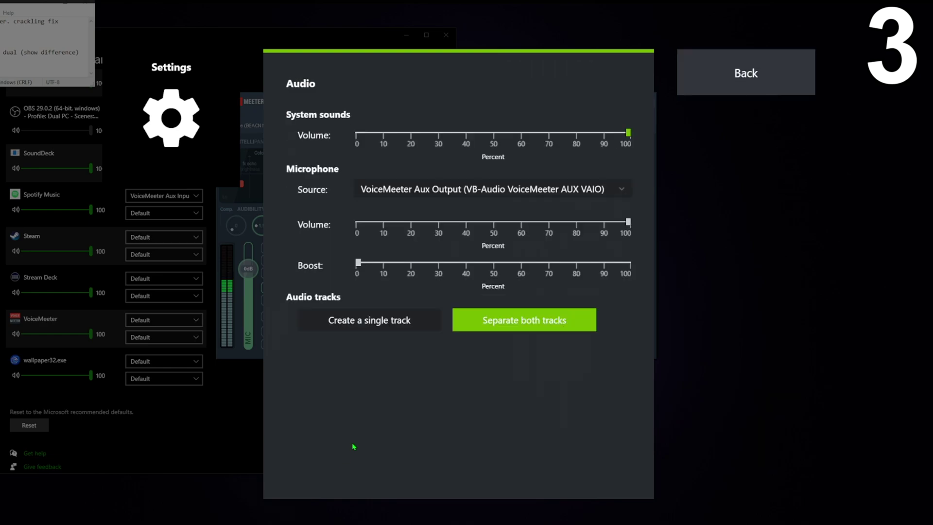
click(379, 324)
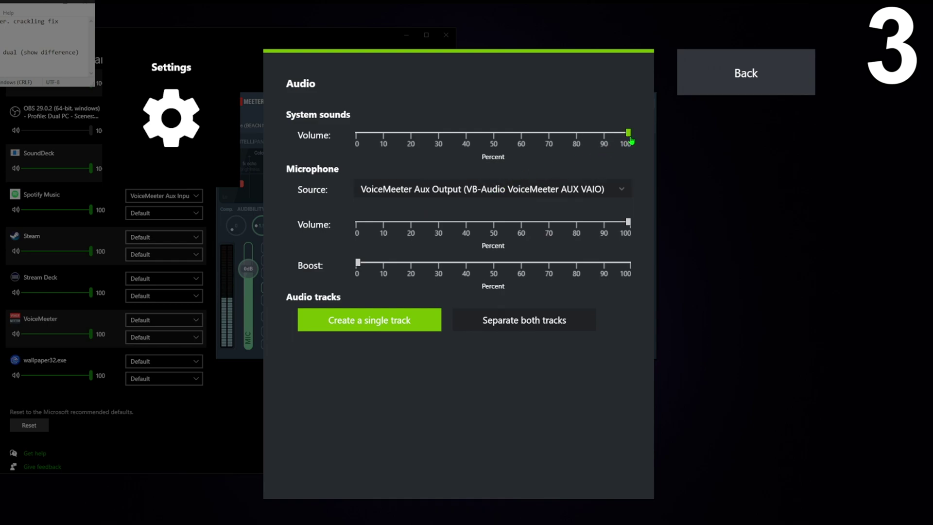
drag(628, 138, 309, 141)
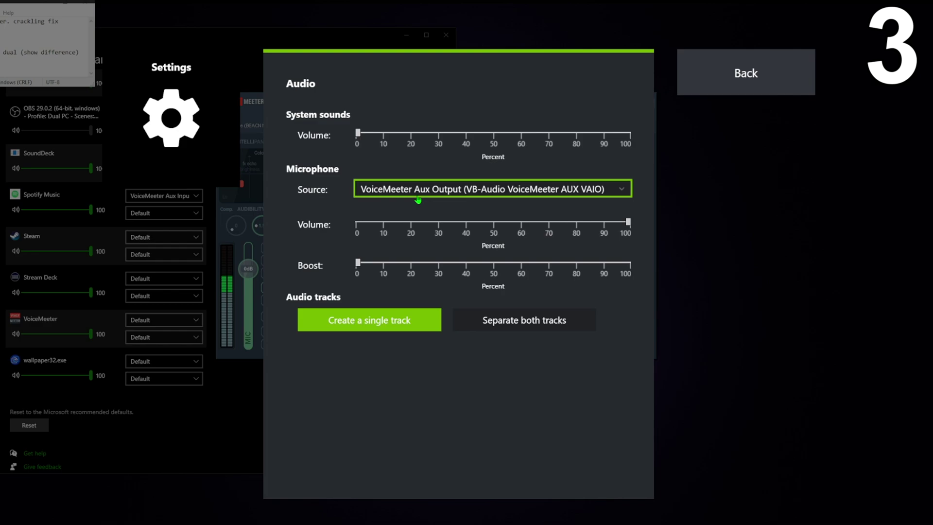
click(766, 79)
click(764, 88)
- Dismiss the overlay and confirm Spotify Music still outputs to VoiceMeeter Aux Input
click(382, 259)
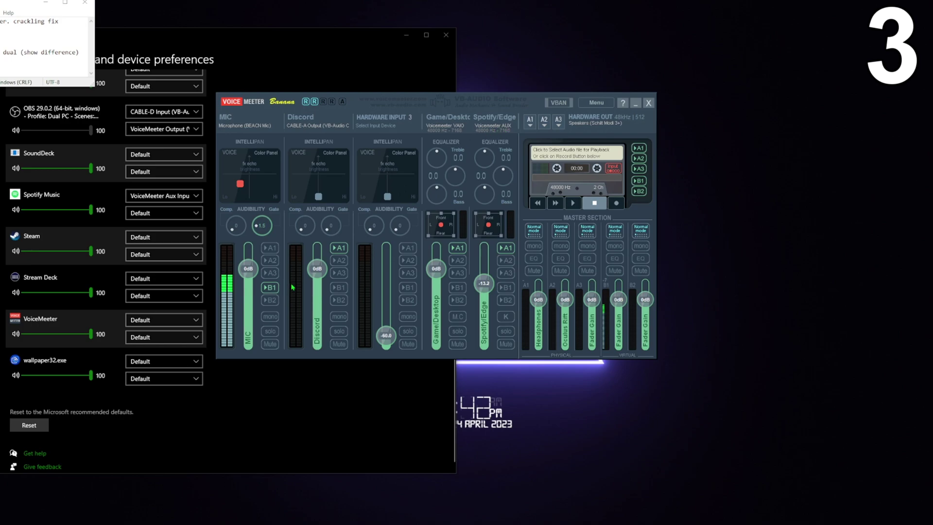
click(174, 199)
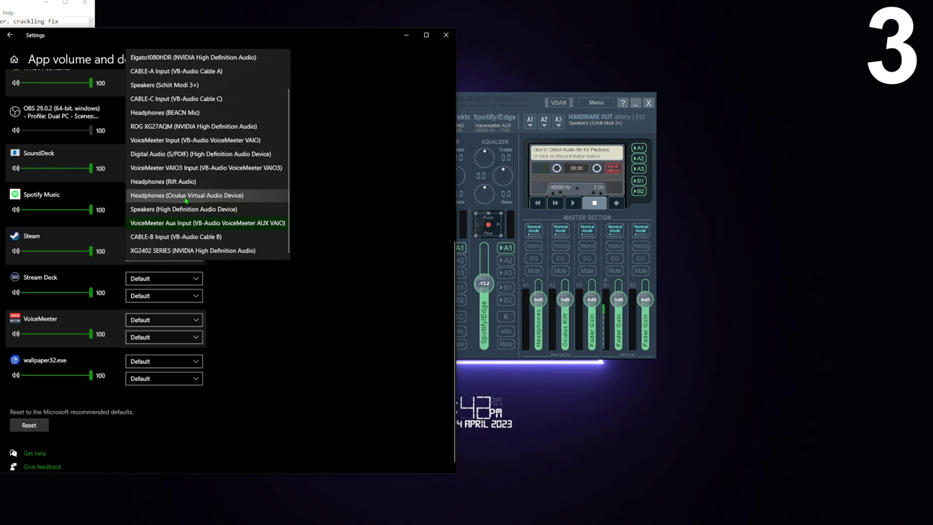
click(391, 271)
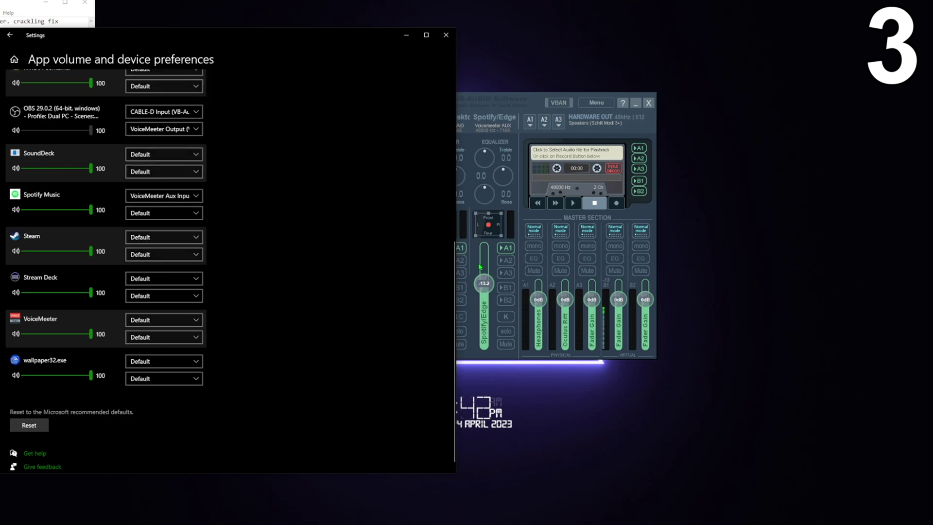
- Bring the VoiceMeeter mixer and Discord's Voice Settings forward, moving Discord to the right
click(476, 264)
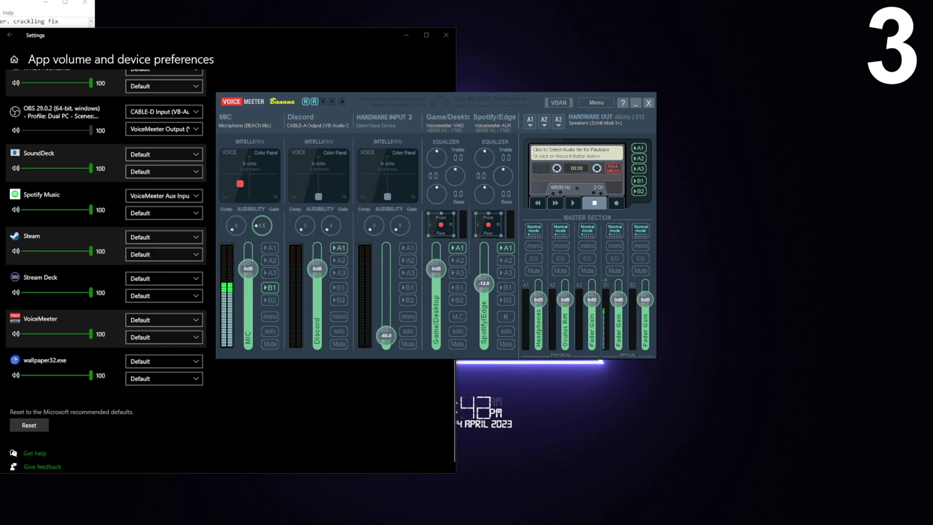
key(alt+Tab)
drag(613, 145, 762, 117)
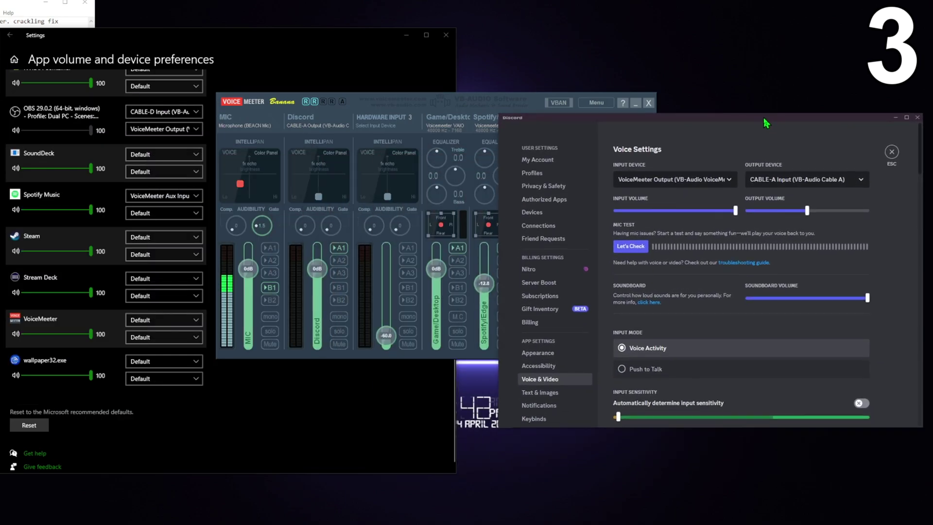
click(661, 179)
scroll(681, 237, down, 3)
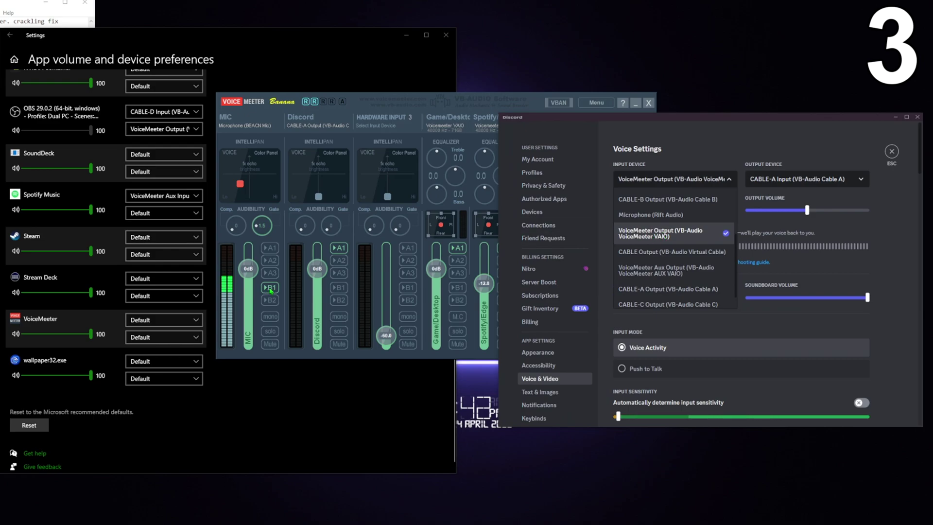
click(271, 290)
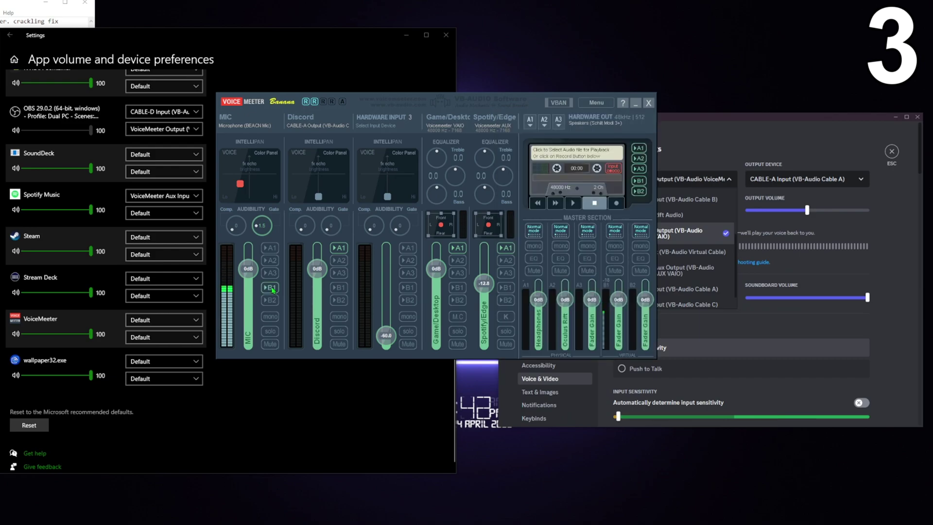
click(695, 235)
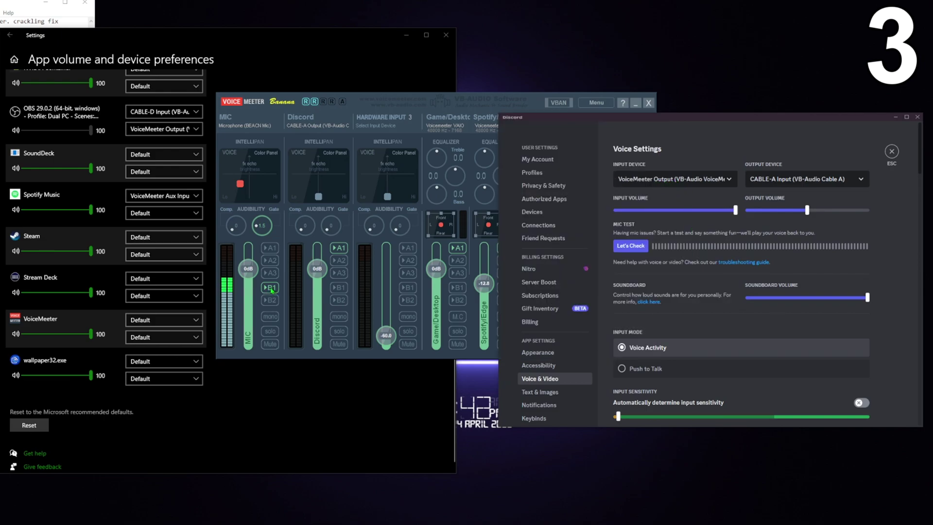
click(394, 125)
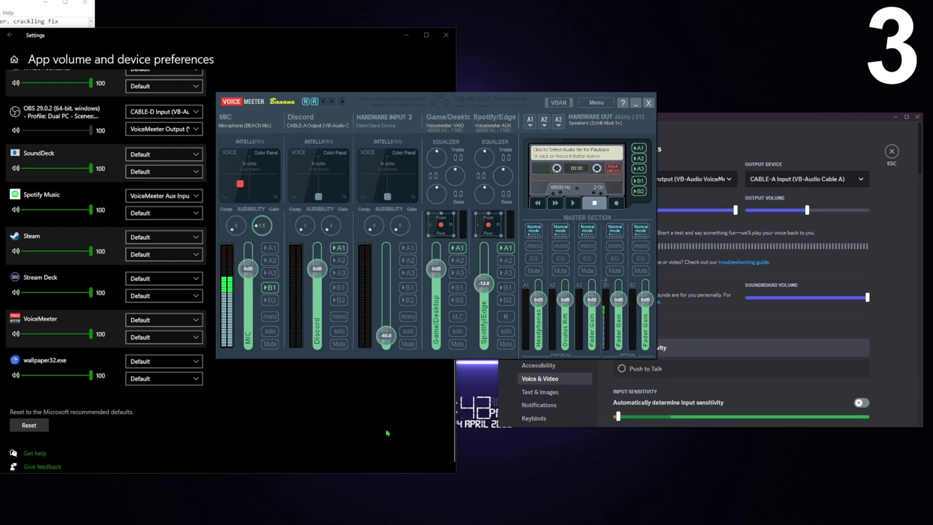
key(alt+z)
- Review the GeForce overlay's Audio settings again, then back out and close the settings panel
click(733, 162)
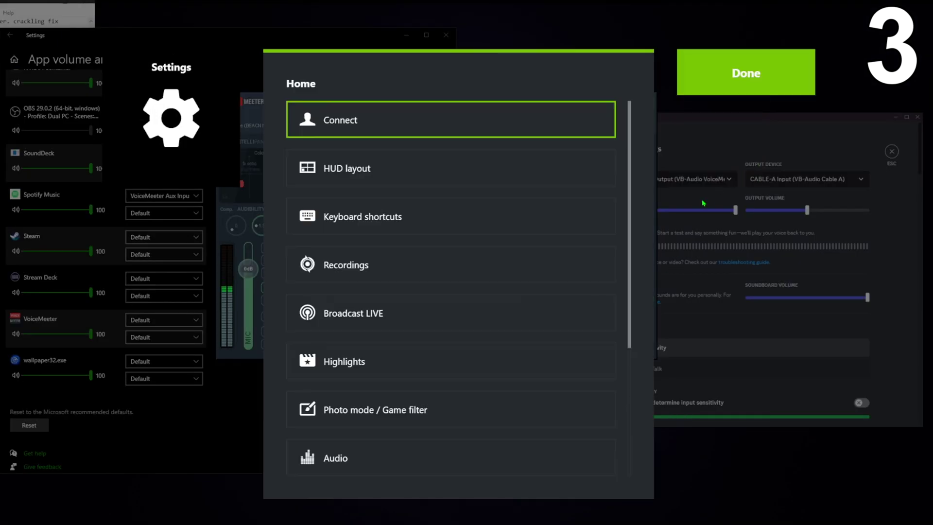
click(357, 453)
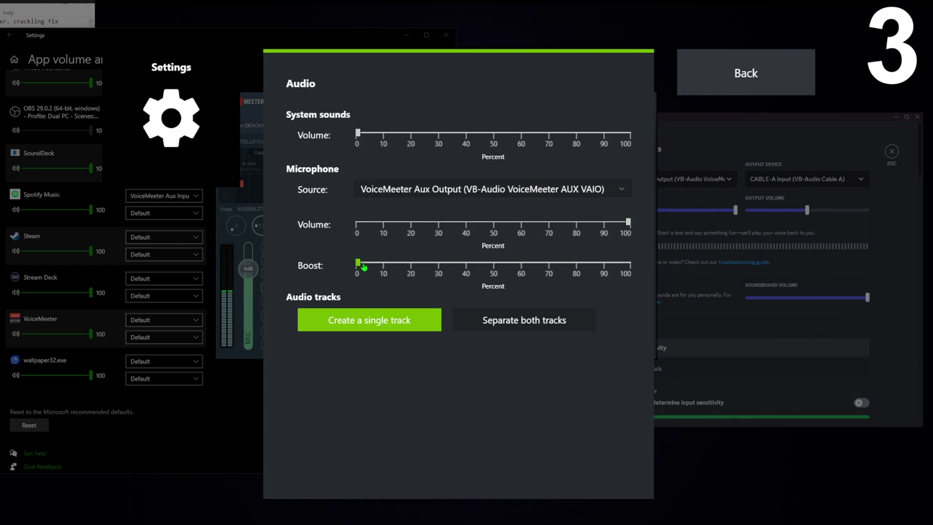
click(748, 78)
click(760, 73)
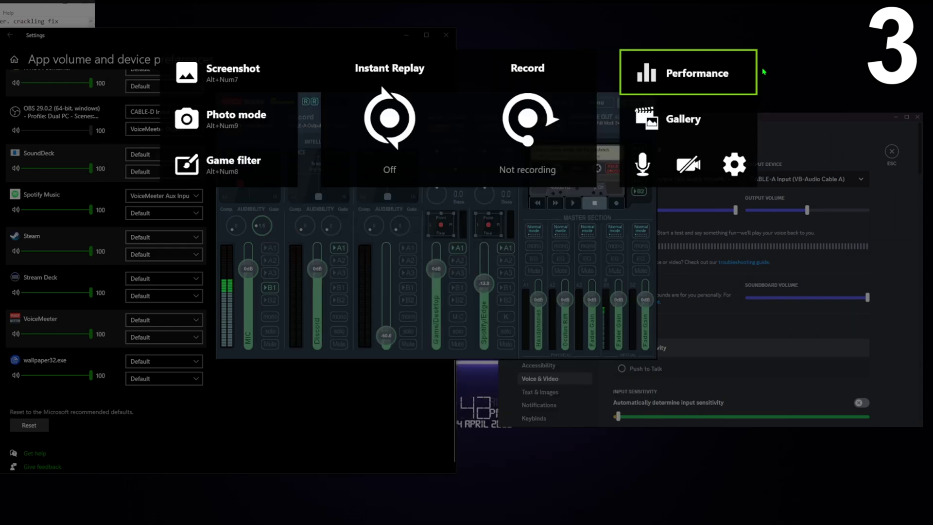
- Route the MIC strip to B2, then look over the GeForce overlay's audio settings
click(569, 189)
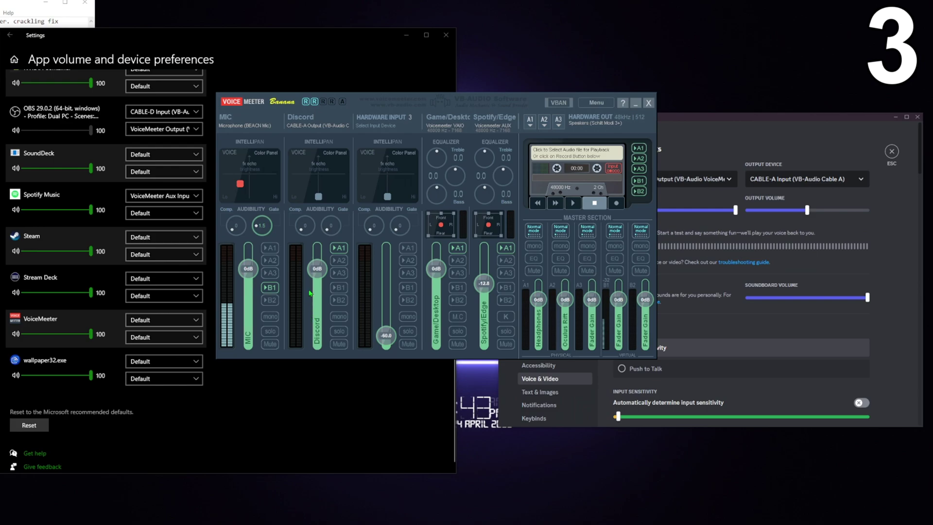
click(271, 301)
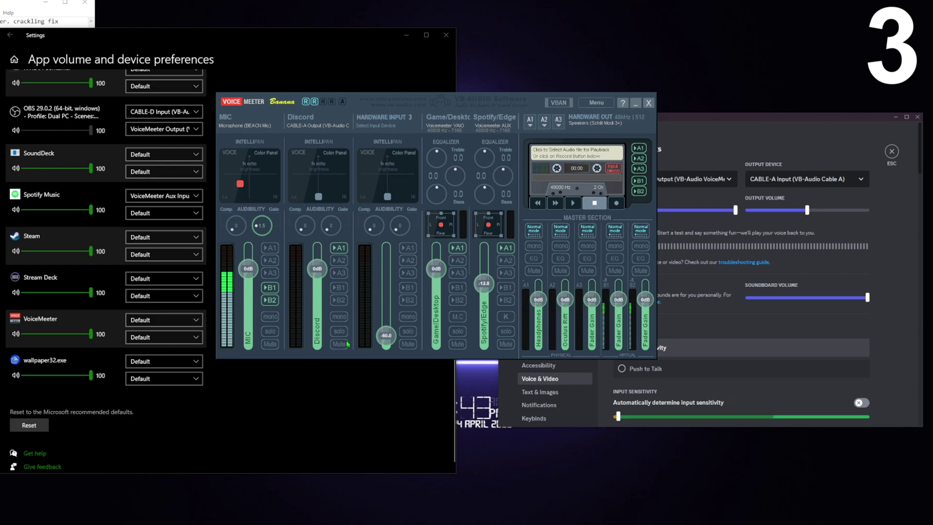
key(alt+z)
click(733, 162)
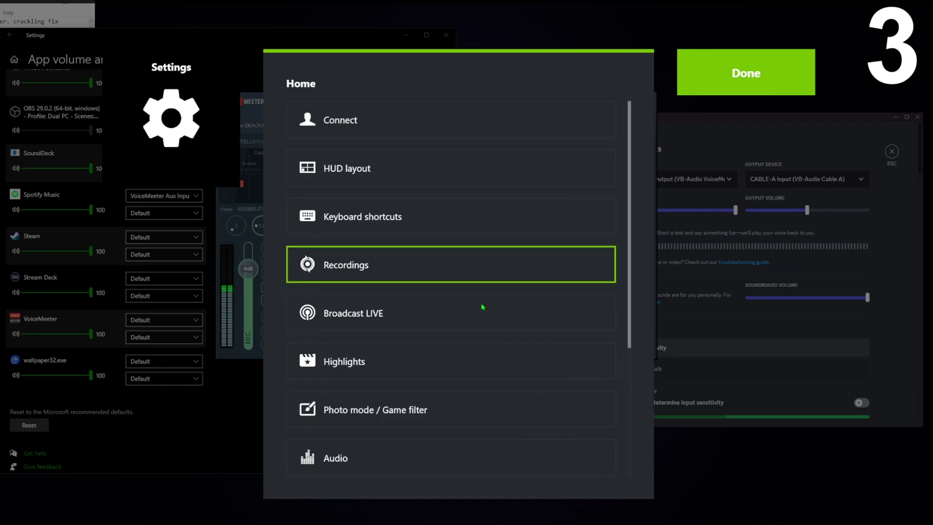
click(373, 459)
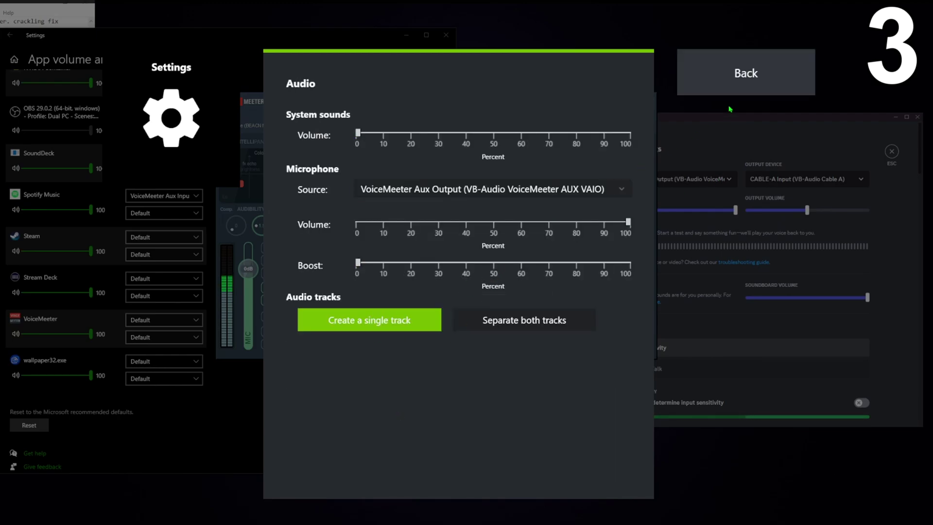
click(743, 76)
click(743, 76)
click(478, 163)
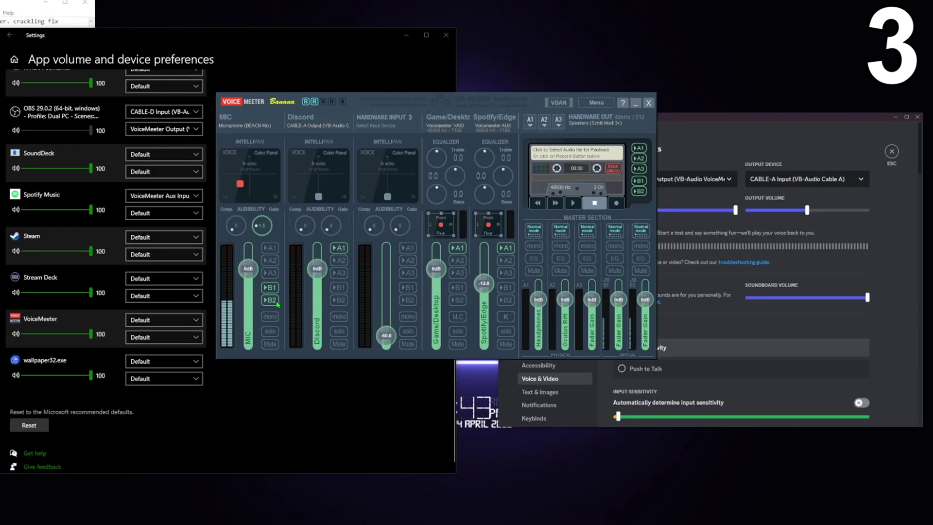
- Route Discord and Game/Desktop to B2, leaving Spotify/Edge B2 and MIC A1 off after testing
click(339, 301)
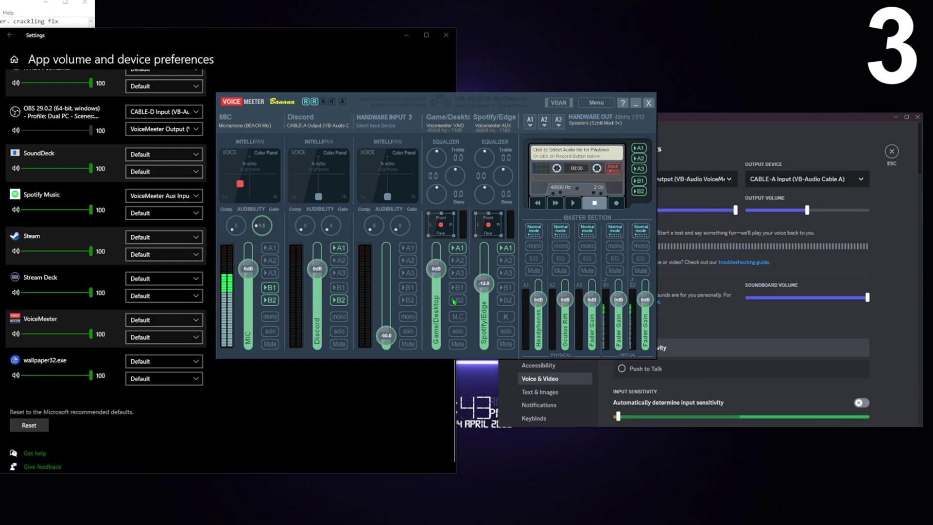
click(454, 301)
click(505, 301)
click(506, 302)
click(271, 249)
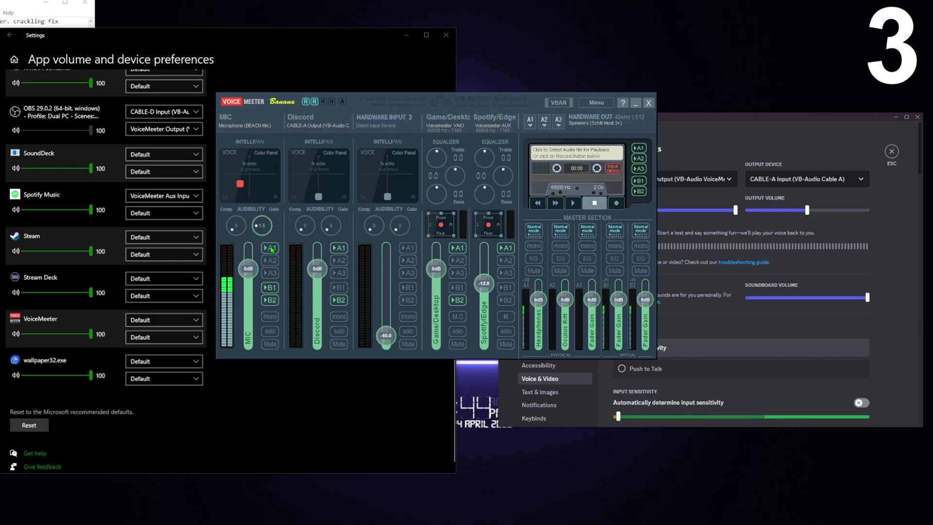
click(271, 249)
key(alt+z)
- Set ShadowPlay audio to 'Separate both tracks' with System sounds volume at 100%
click(733, 161)
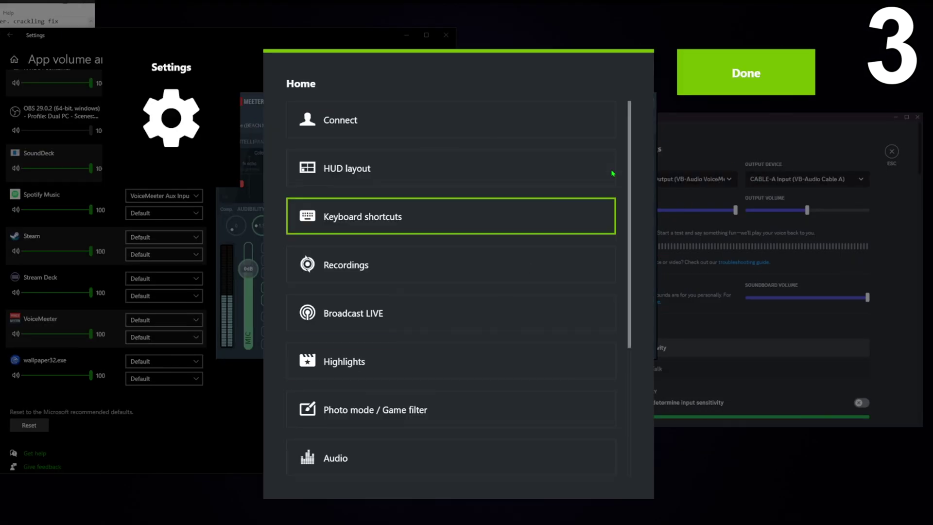
click(450, 454)
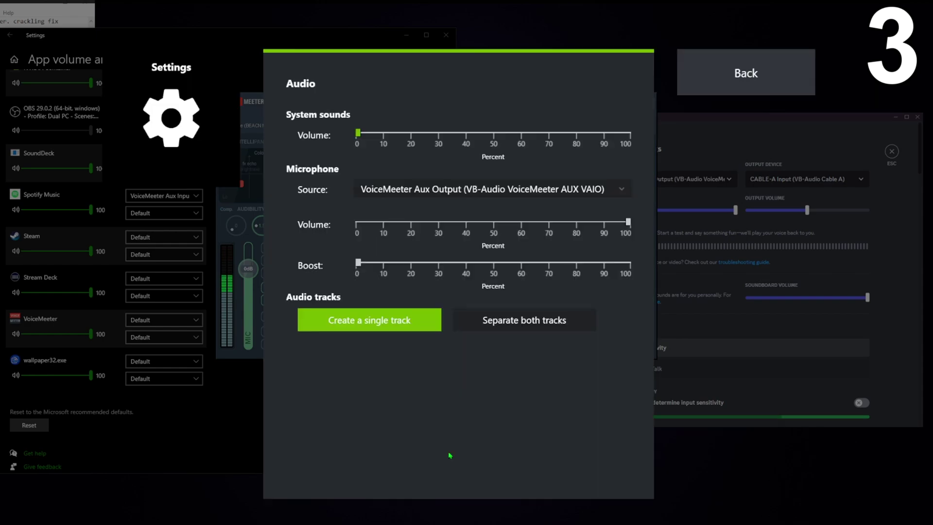
click(506, 321)
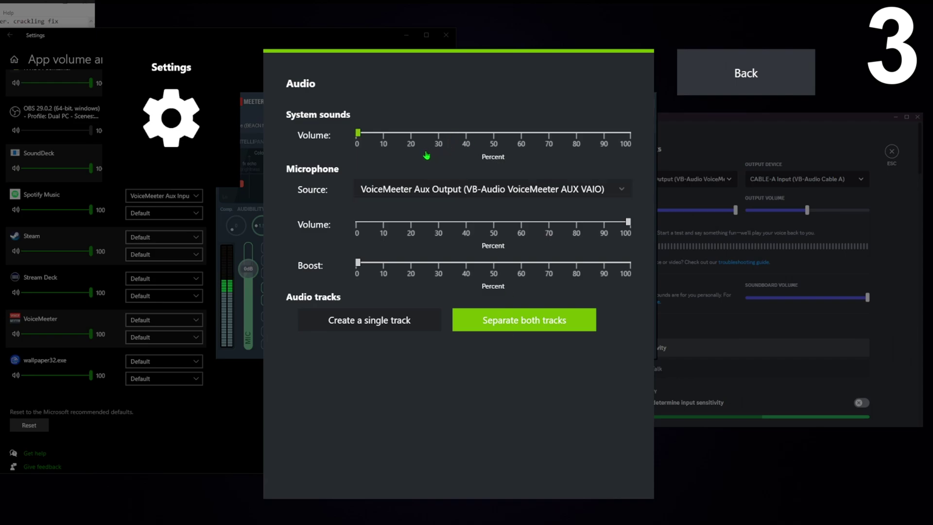
drag(364, 133, 629, 134)
click(737, 73)
key(Escape)
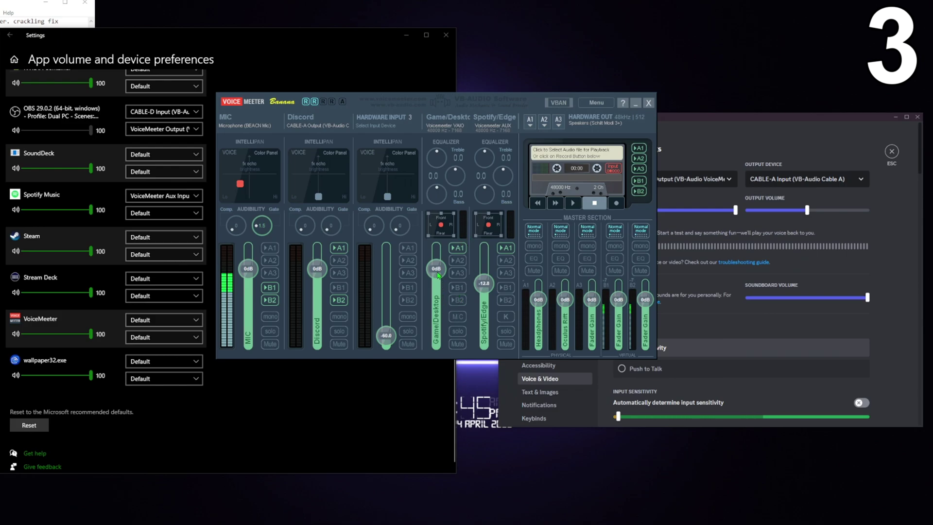
mouse_move(437, 275)
mouse_down()
mouse_move(439, 330)
mouse_move(439, 290)
mouse_up()
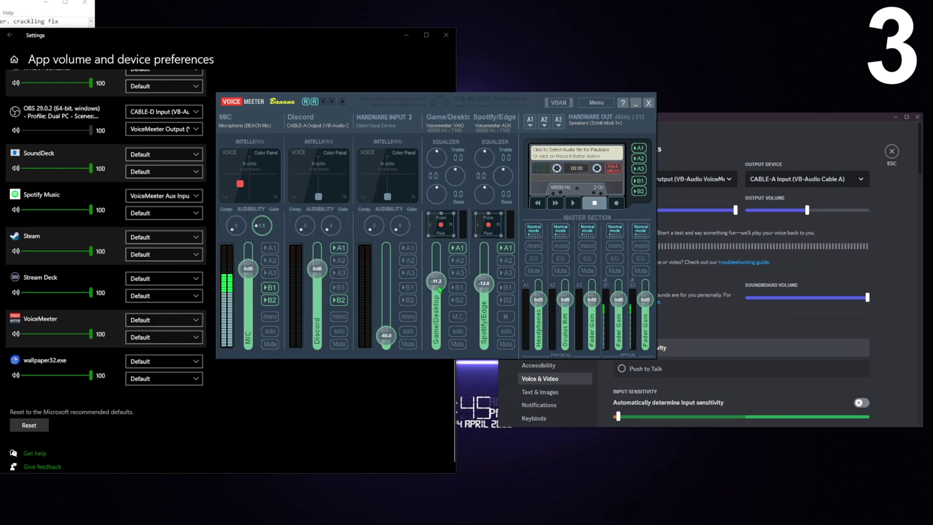
double_click(440, 290)
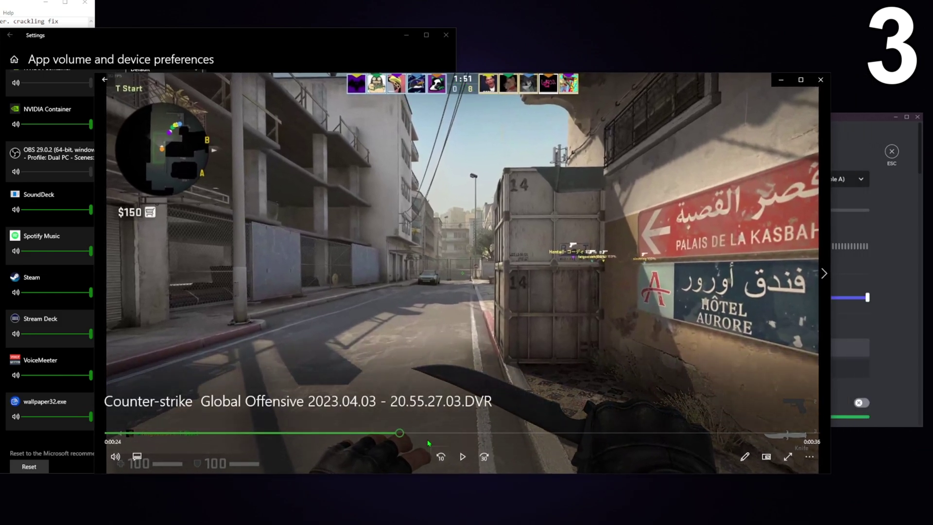
- Resume the Counter-strike clip and show its track list with System sounds and Microphone
click(462, 457)
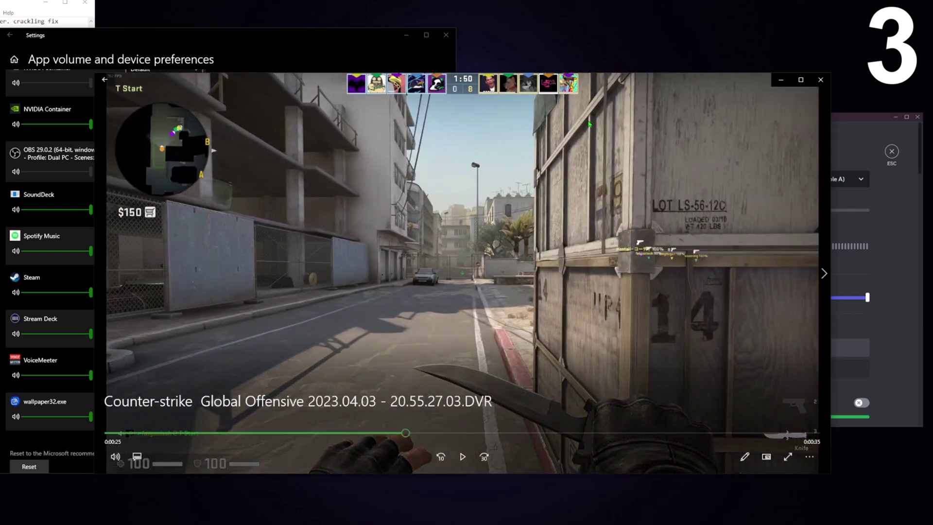
click(139, 463)
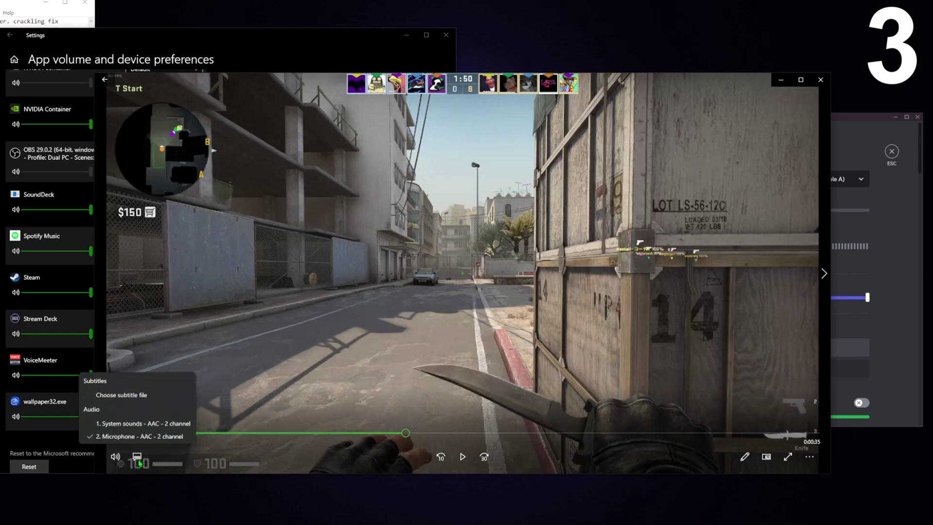
click(141, 462)
click(143, 460)
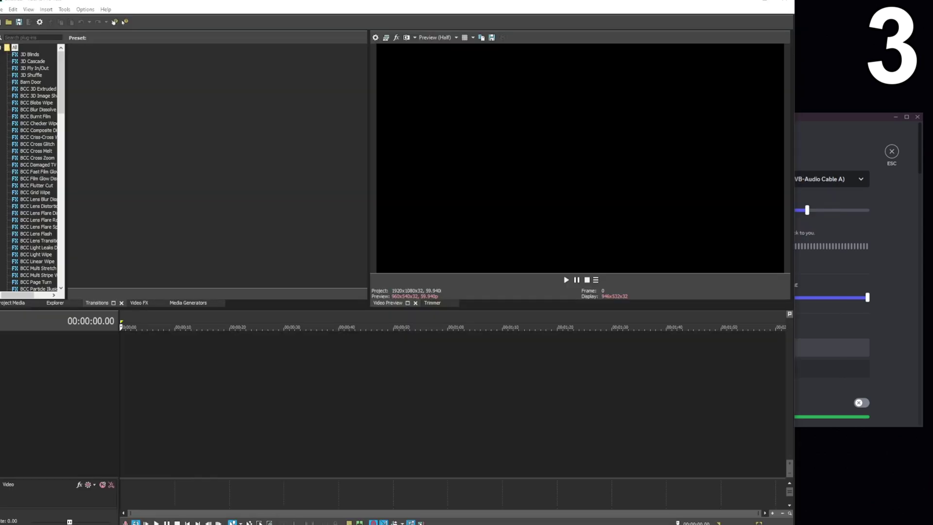
- Add the Counter-strike recording to the VEGAS timeline with matching project settings, playing from about 32 seconds
drag(227, 386, 121, 358)
click(467, 206)
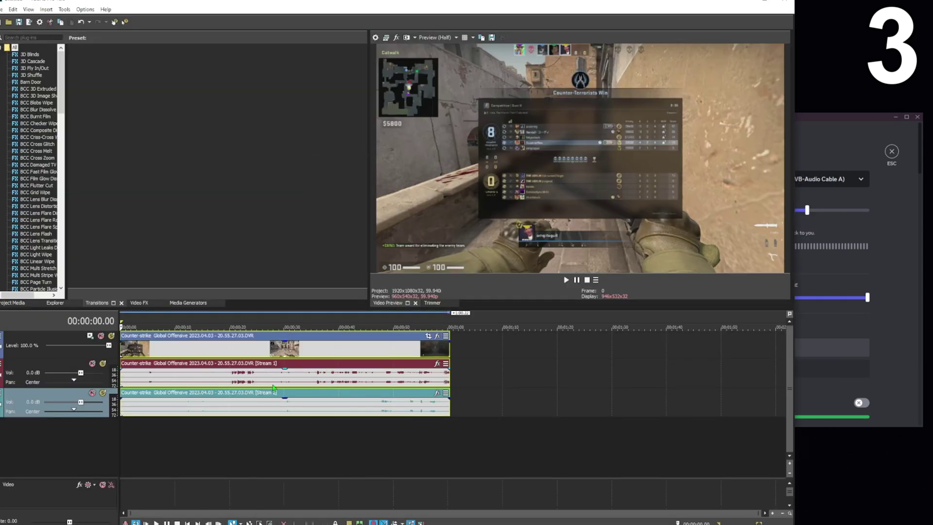
click(272, 383)
click(342, 380)
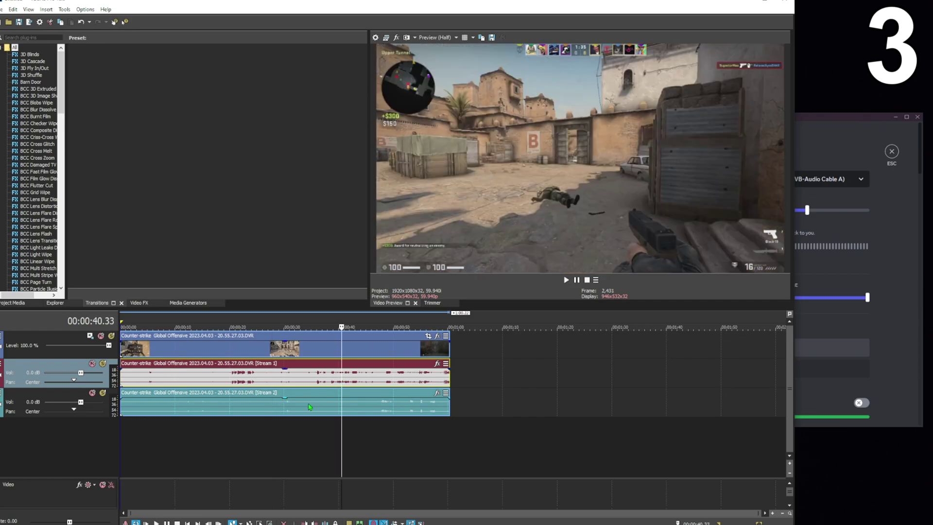
click(299, 380)
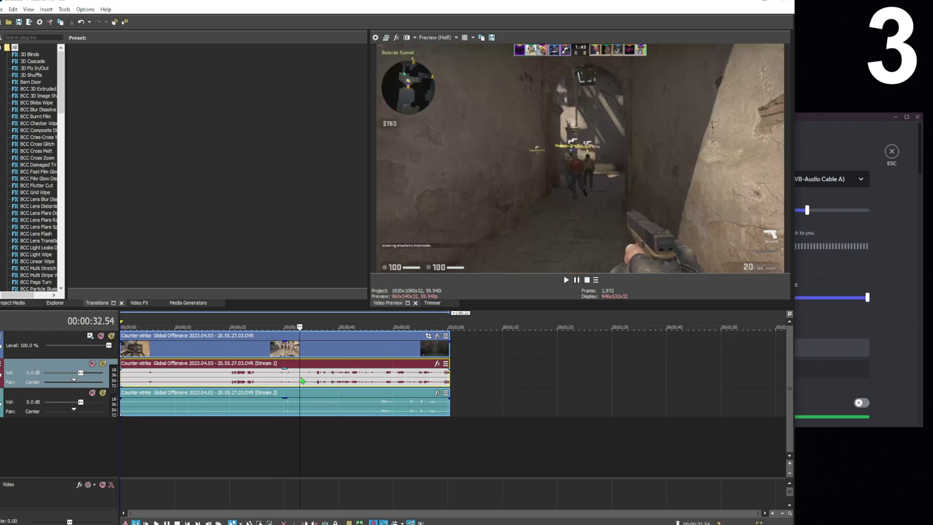
key(space)
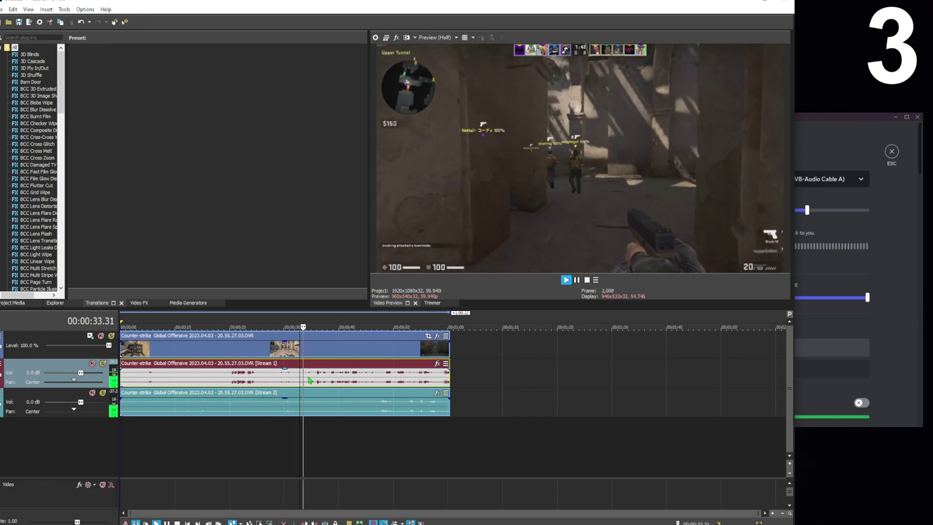
- Pull Stream 2 gain down, mute Stream 1, and play Stream 2 alone from 47 seconds
drag(292, 397, 276, 469)
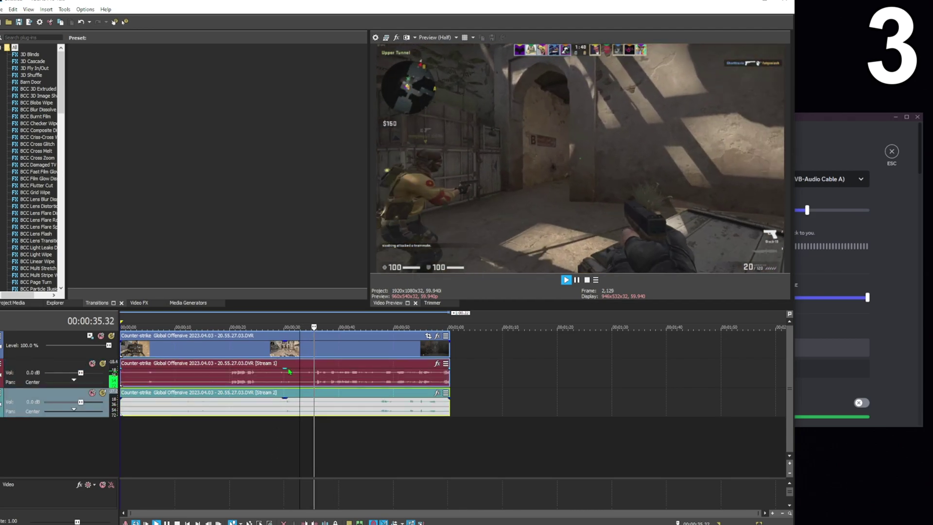
key(space)
click(313, 379)
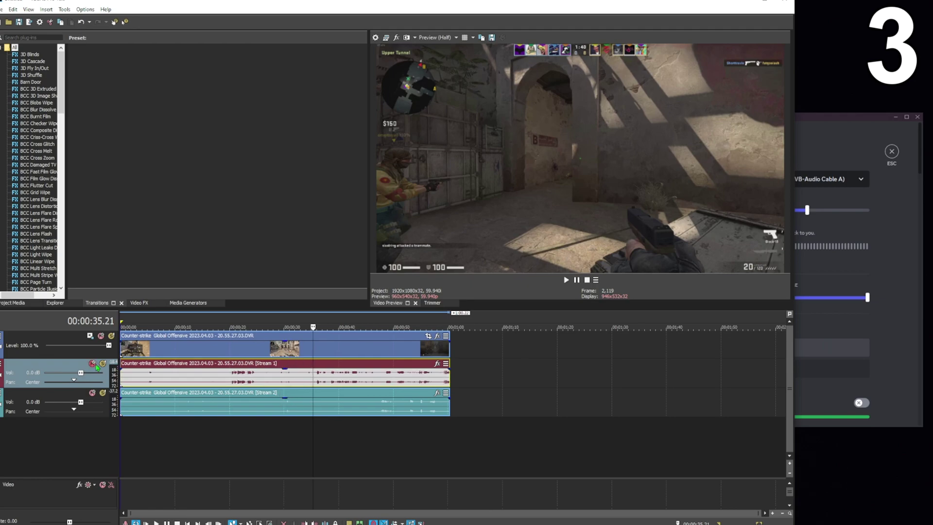
click(92, 363)
click(382, 408)
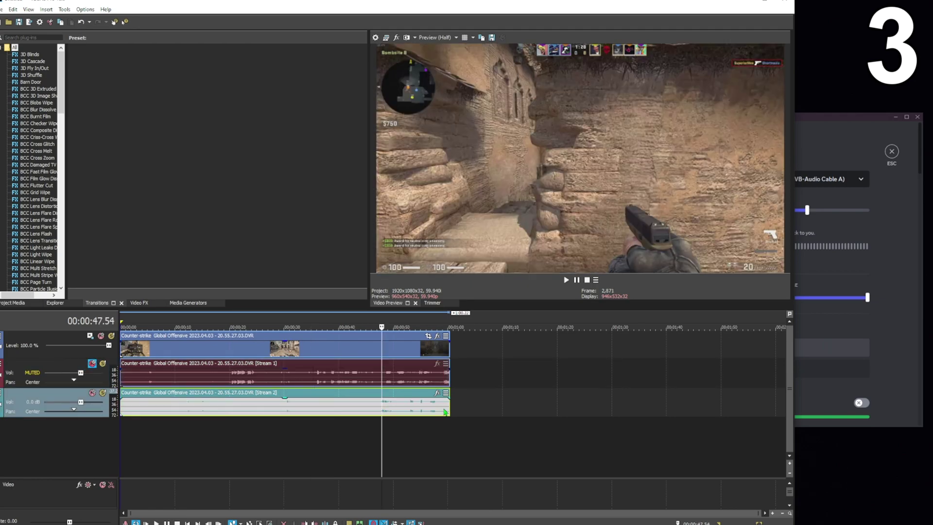
key(space)
key(alt+Tab)
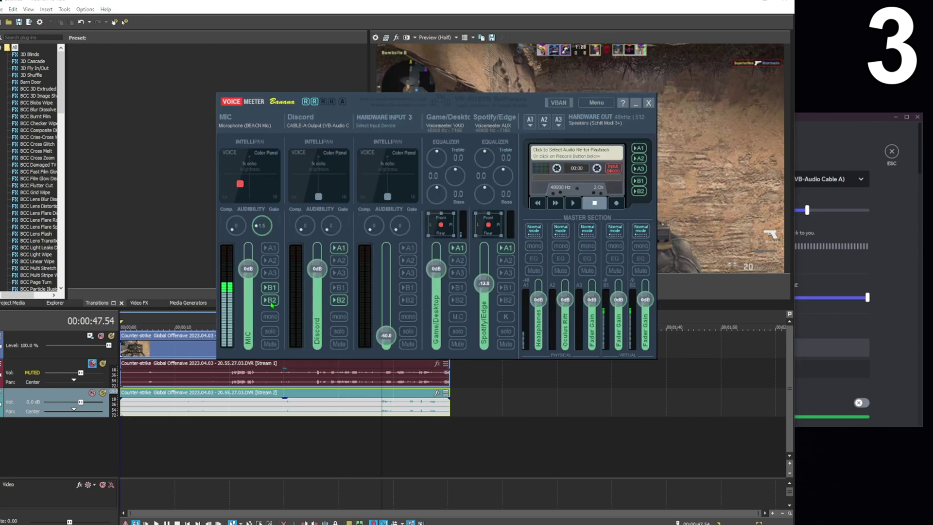
- Verify ShadowPlay's Audio page still separates both tracks, close the overlay, and open the newest recording
key(alt+z)
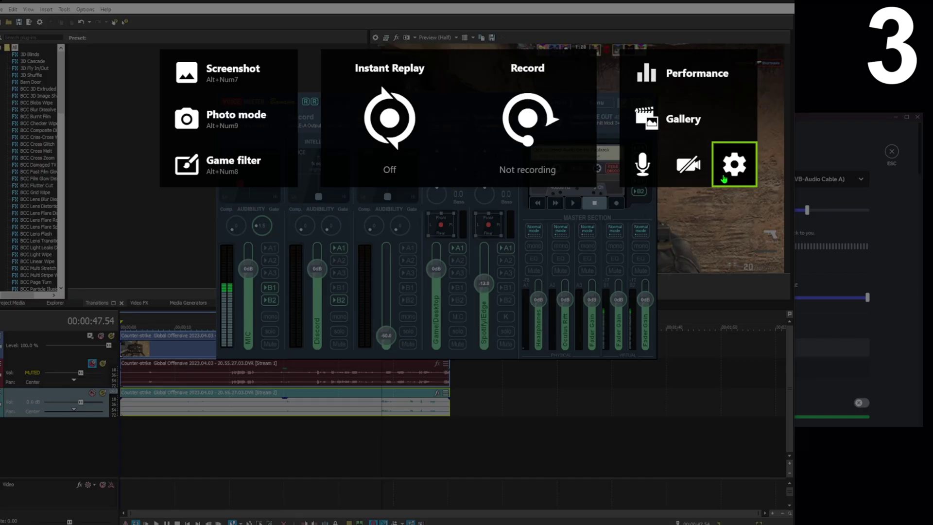
click(729, 163)
click(359, 457)
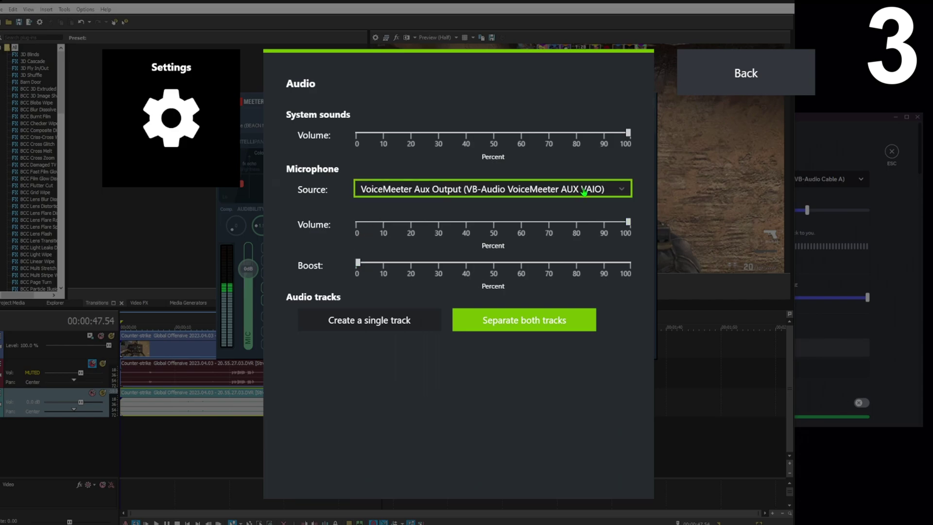
click(732, 65)
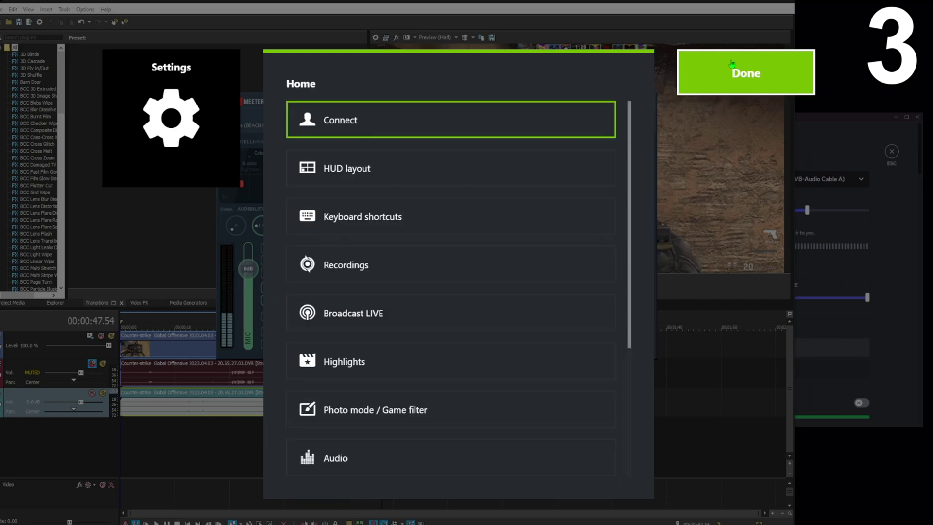
click(731, 65)
key(alt+z)
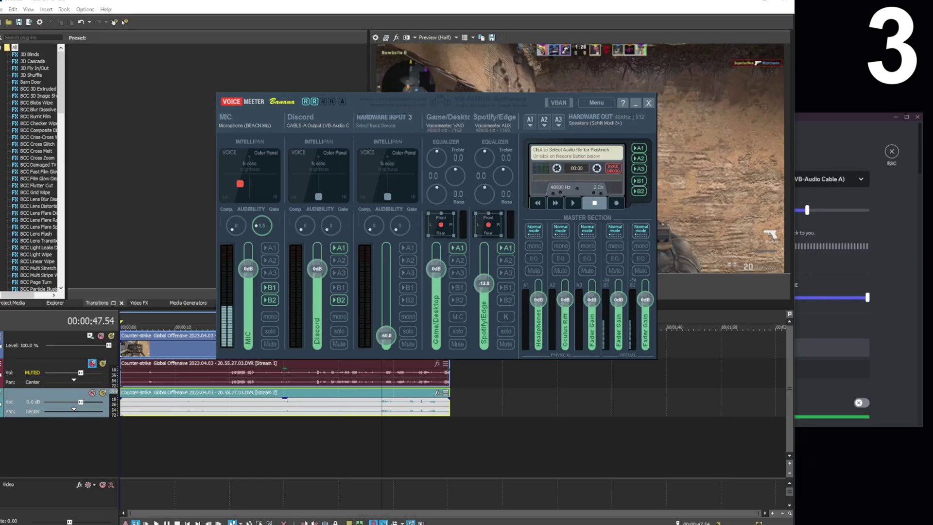
key(alt+z)
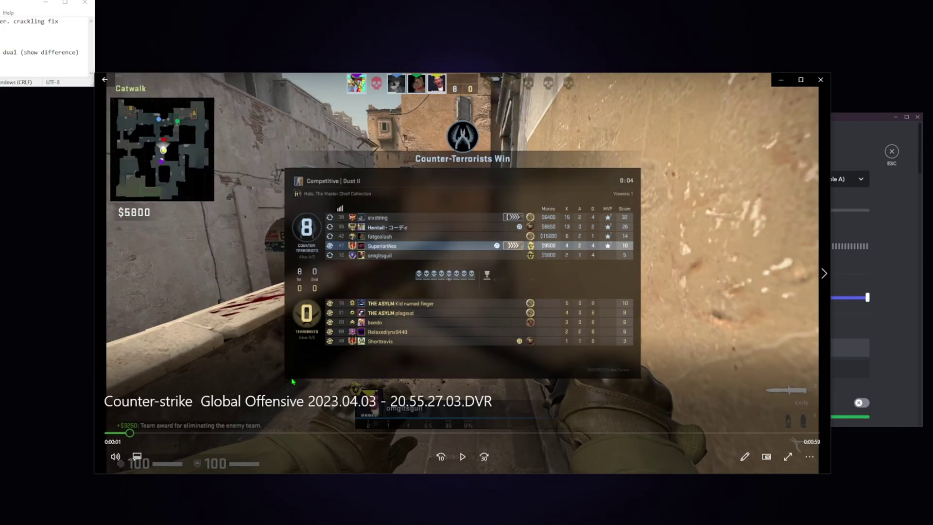
- View the clip's System sounds and Microphone tracks, close Movies & TV, and move VoiceMeeter aside
click(136, 458)
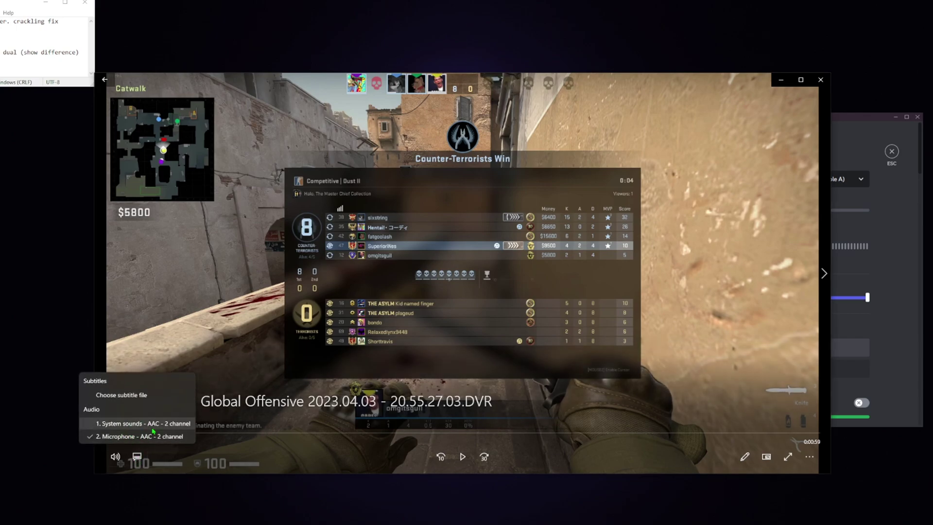
click(139, 460)
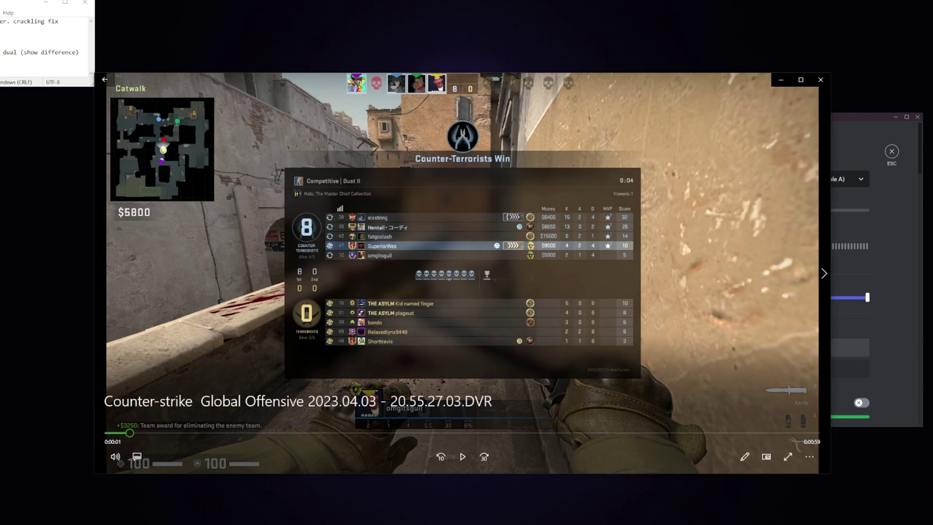
click(820, 79)
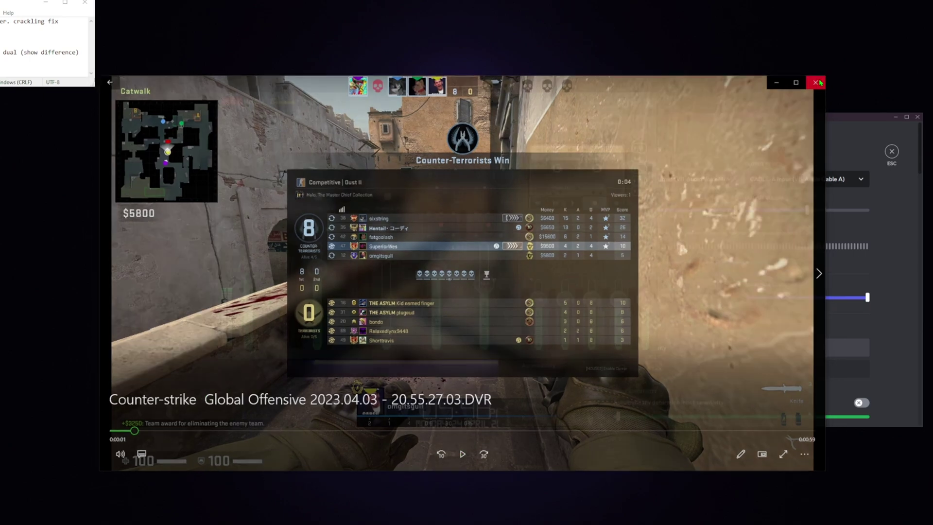
drag(488, 106, 311, 150)
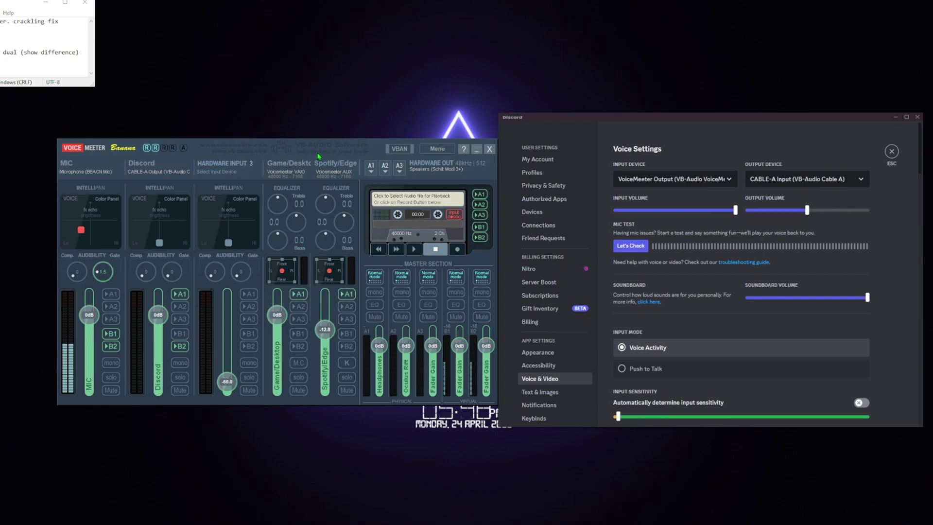
click(430, 151)
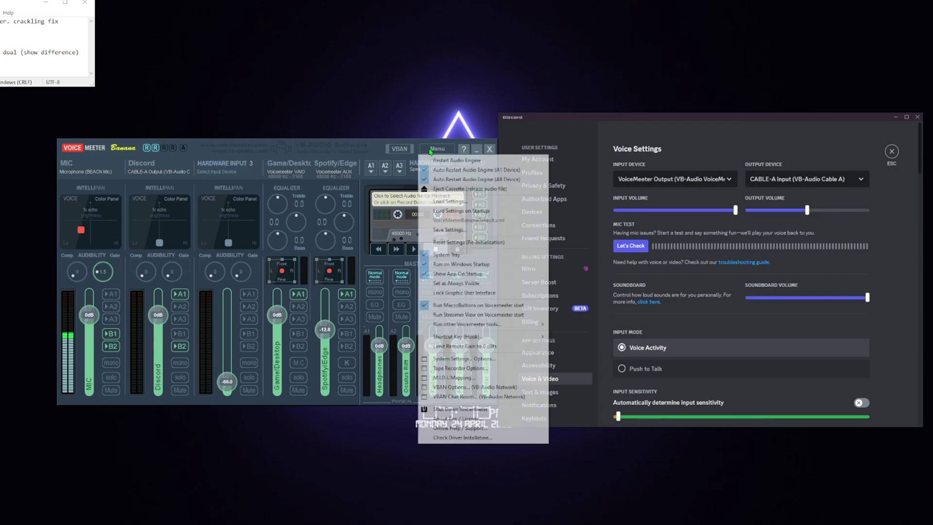
click(366, 144)
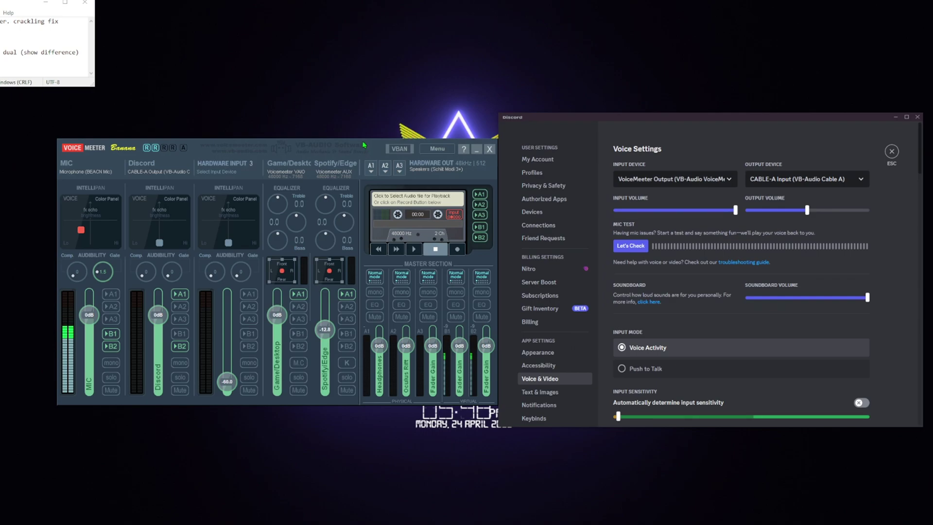